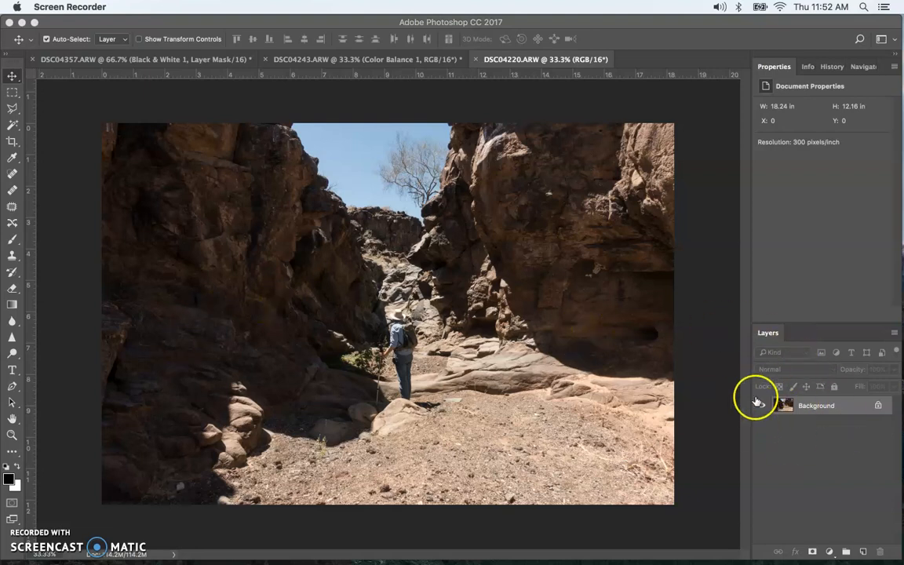
- Apply an Exposure adjustment directly to the Background image with exposure -1.92 and offset -0.0101
click(813, 409)
click(764, 407)
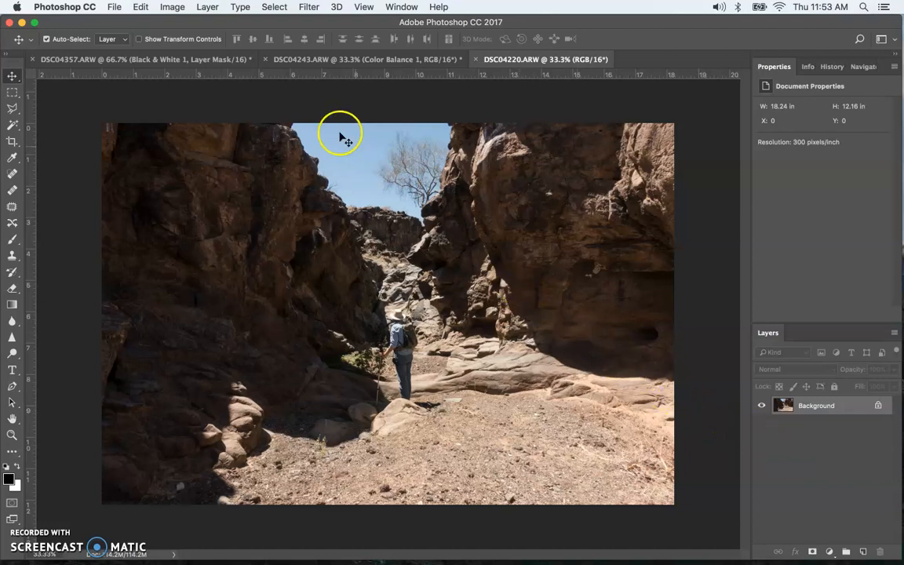
click(171, 7)
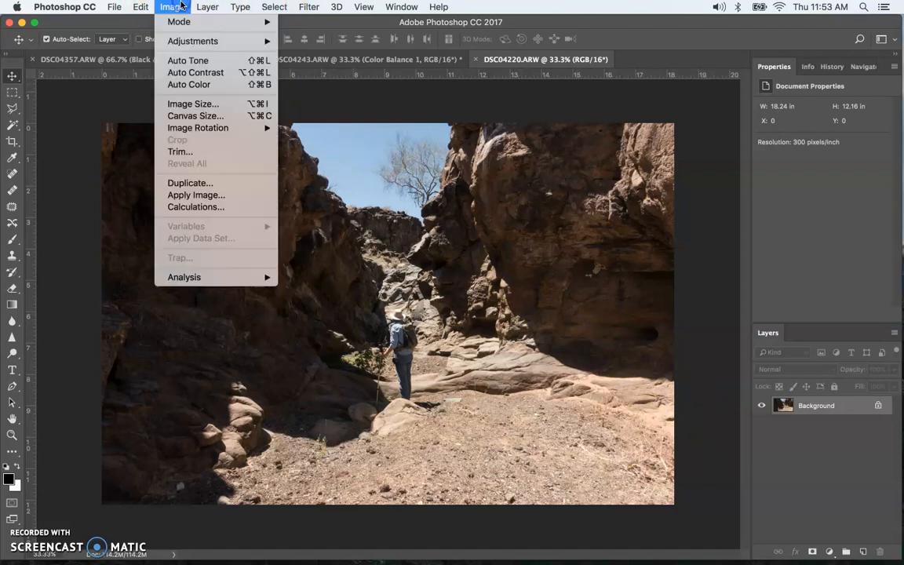
mouse_move(259, 41)
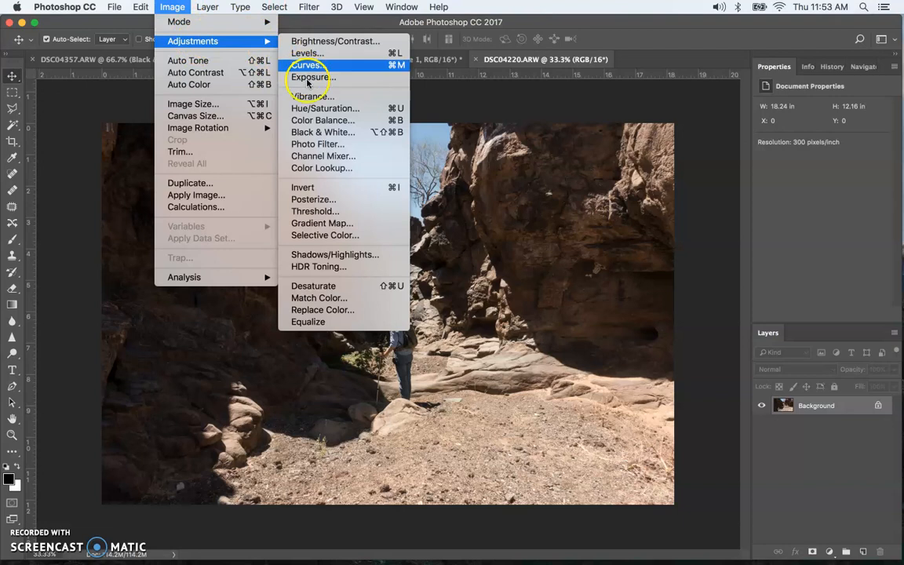
click(315, 77)
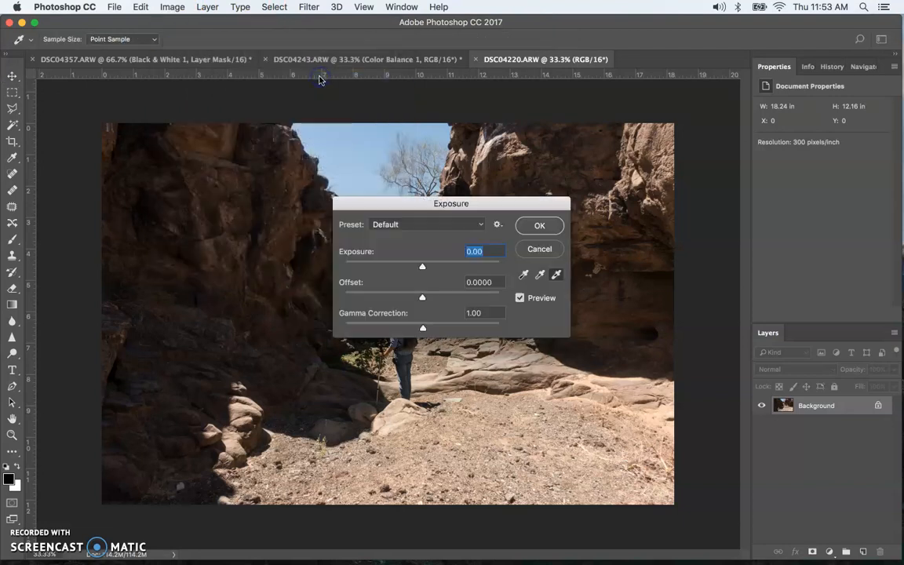
drag(422, 267, 399, 265)
mouse_move(422, 296)
mouse_down()
mouse_move(434, 297)
mouse_move(407, 297)
mouse_move(420, 299)
mouse_up()
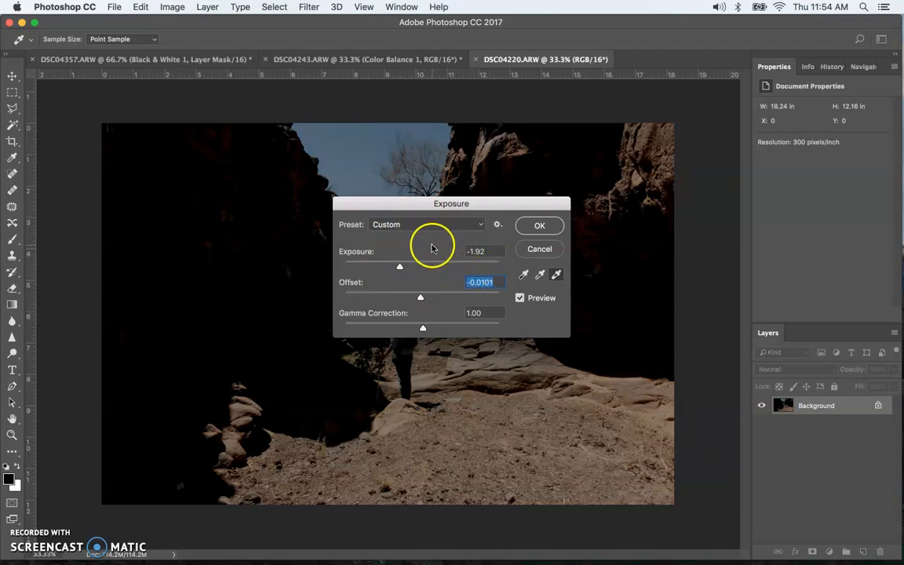
click(543, 227)
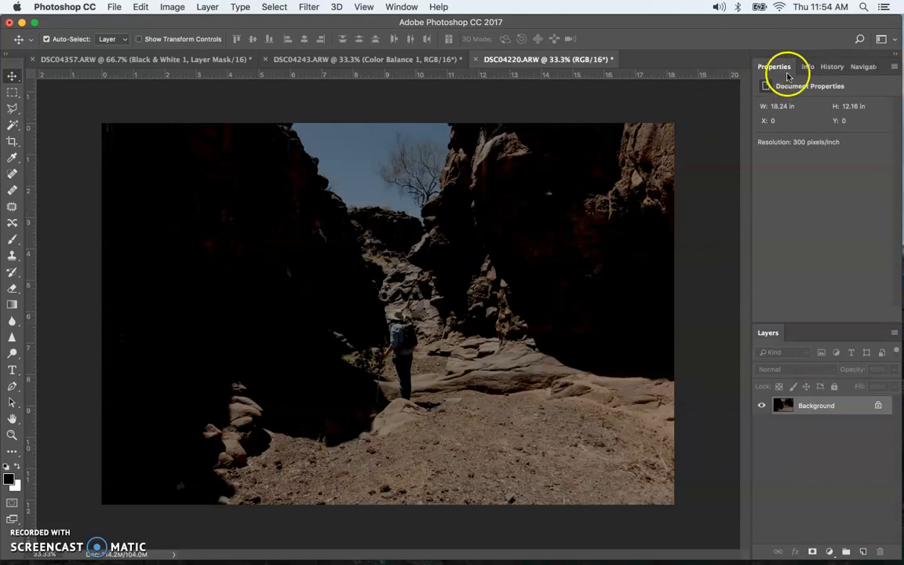
- Compare the original and exposure-adjusted states by stepping between them in the History panel
click(832, 66)
click(814, 108)
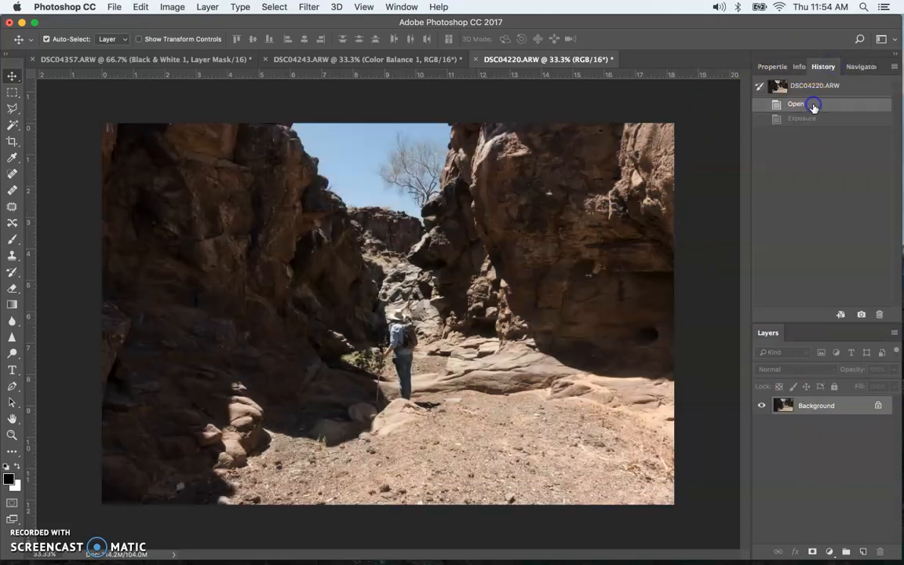
click(805, 118)
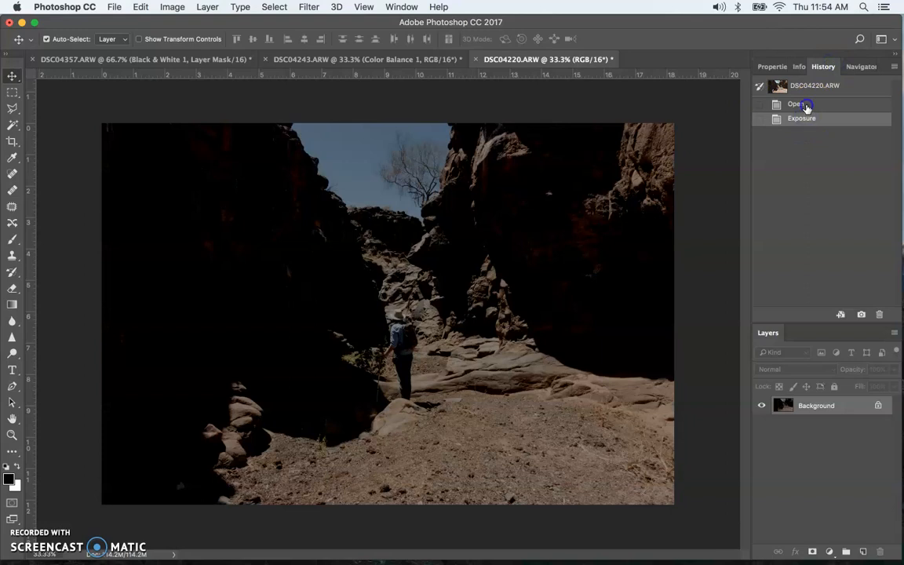
click(800, 110)
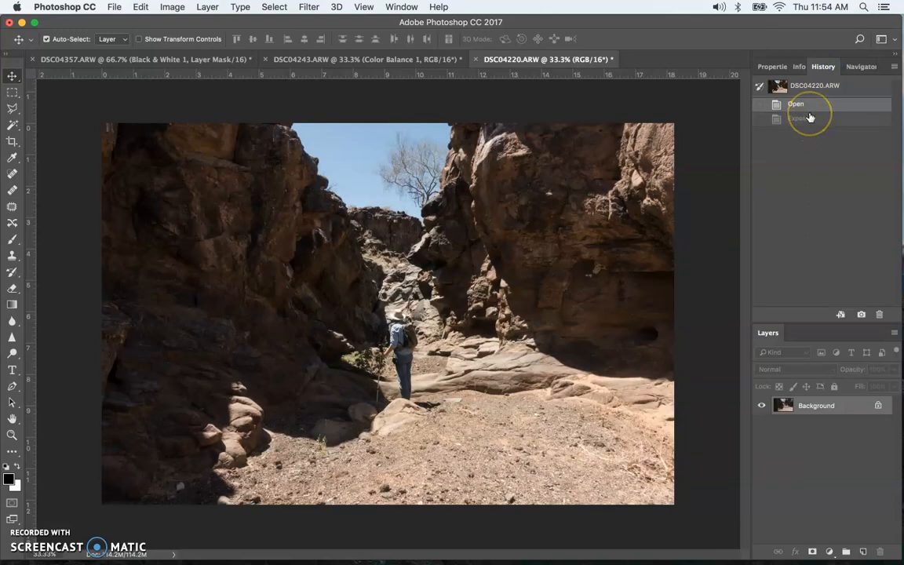
click(824, 314)
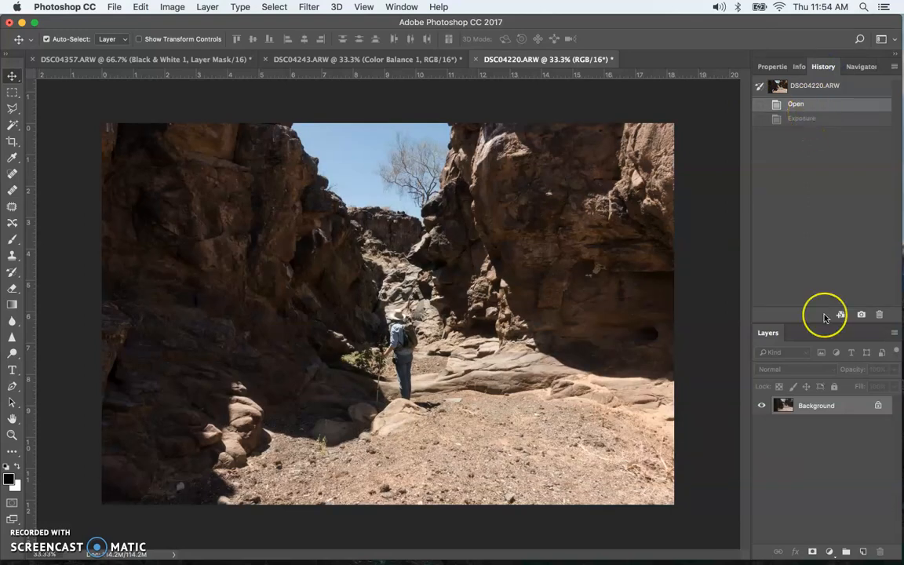
click(794, 238)
click(793, 222)
click(802, 161)
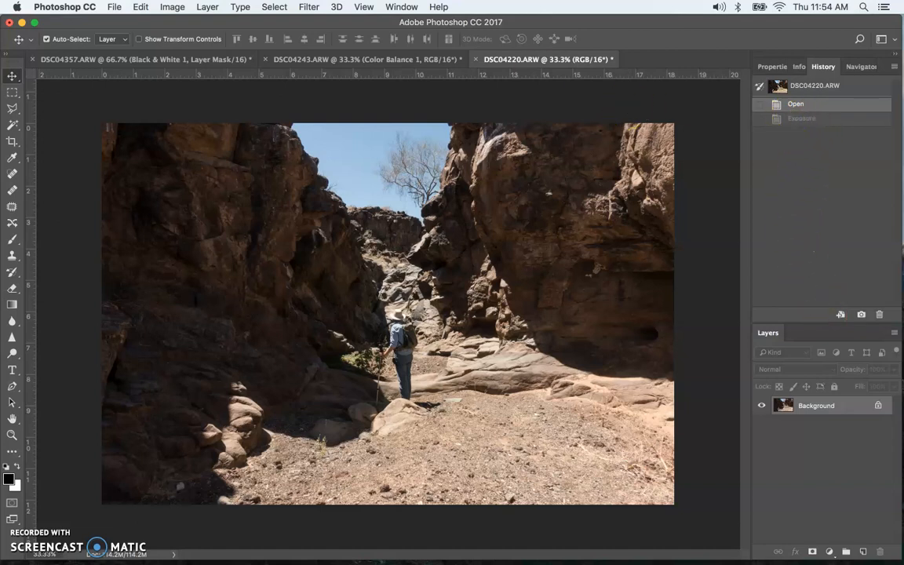
click(172, 7)
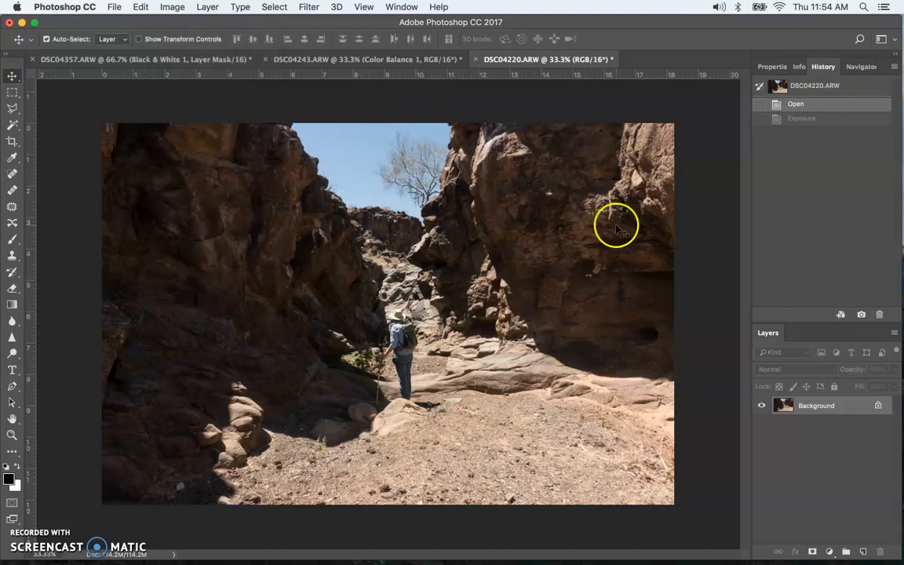
- Restore the Exposure history state and apply a Color Balance adjustment with cyan–red set to +63
click(802, 119)
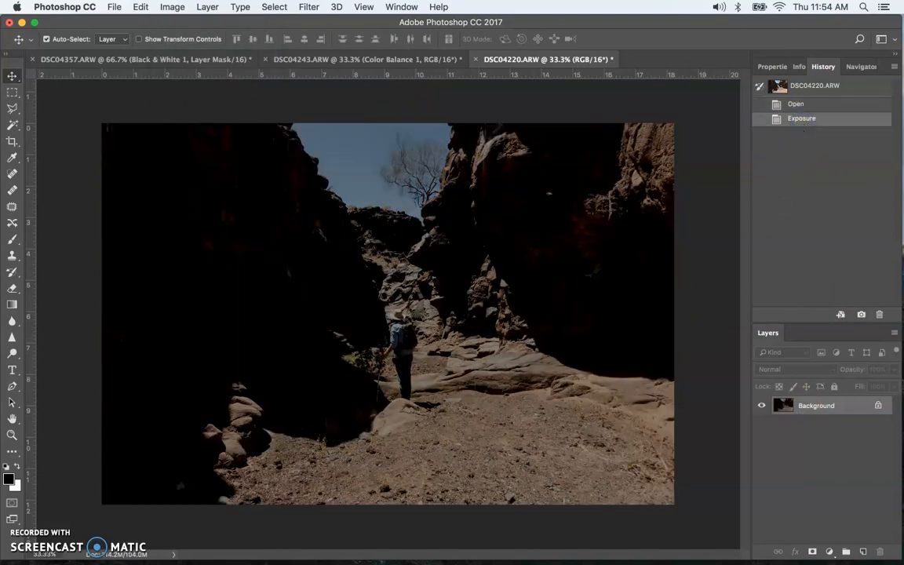
click(172, 6)
mouse_move(193, 41)
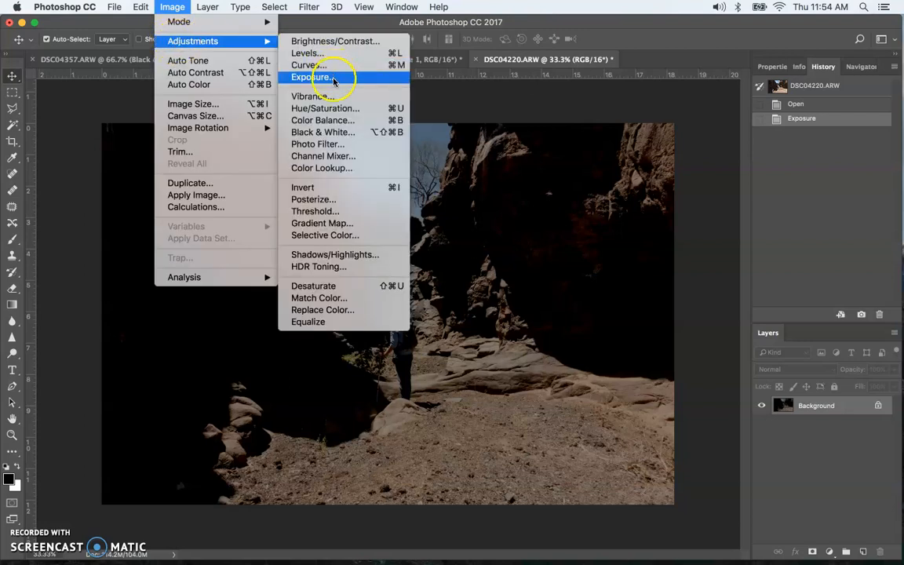
click(343, 119)
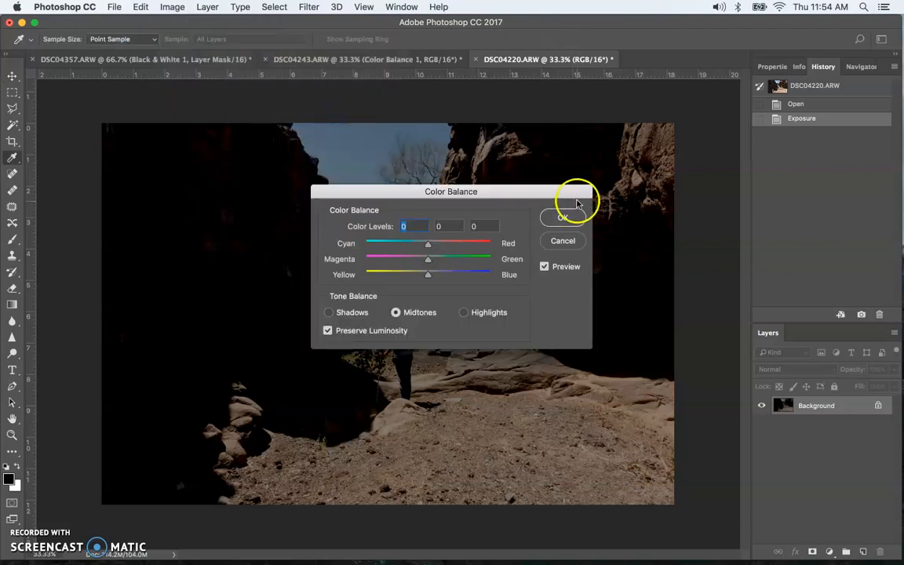
drag(428, 244, 468, 244)
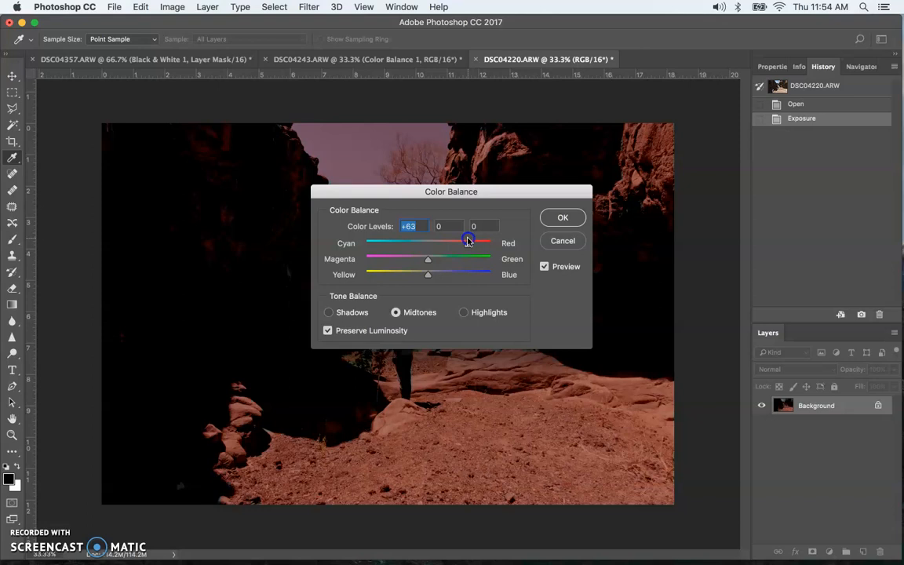
click(548, 220)
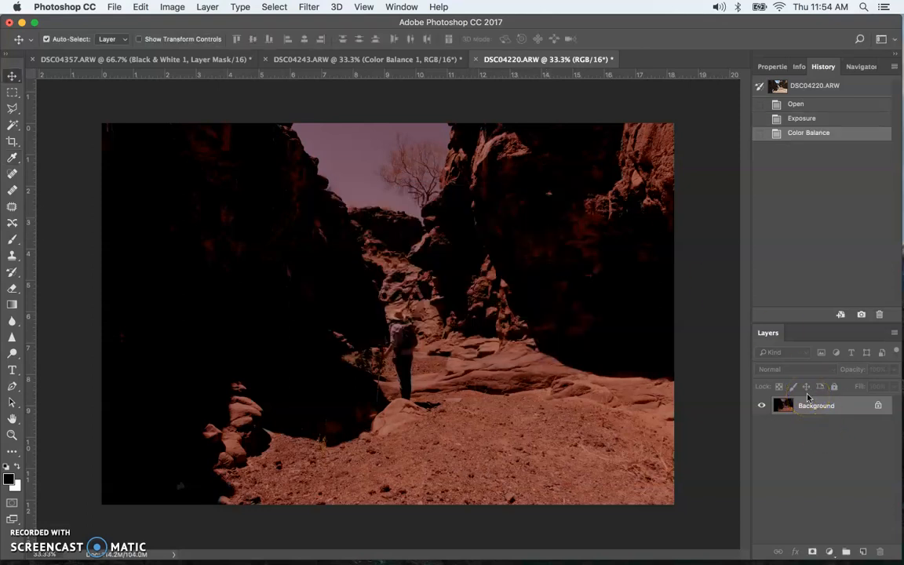
- Step through the History states and revert the image to its original Open state
click(805, 111)
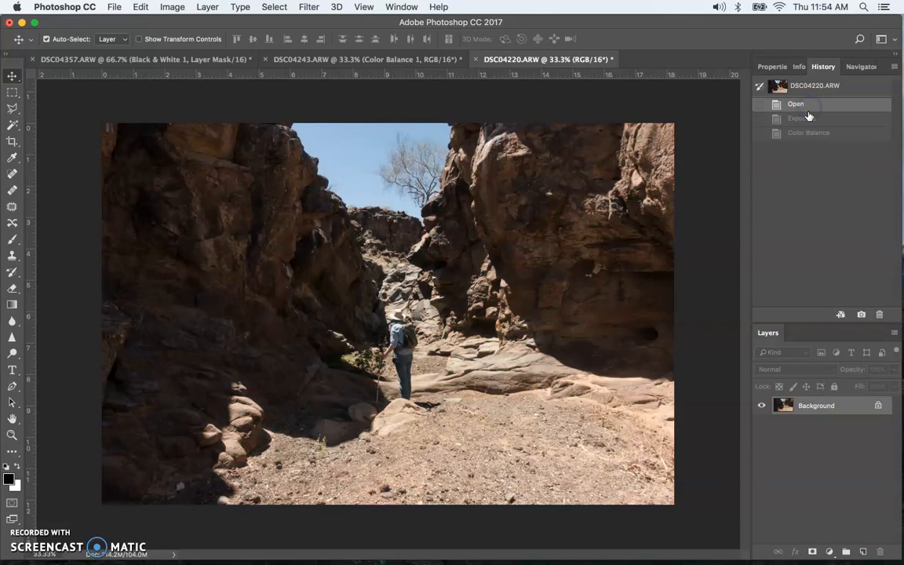
click(807, 118)
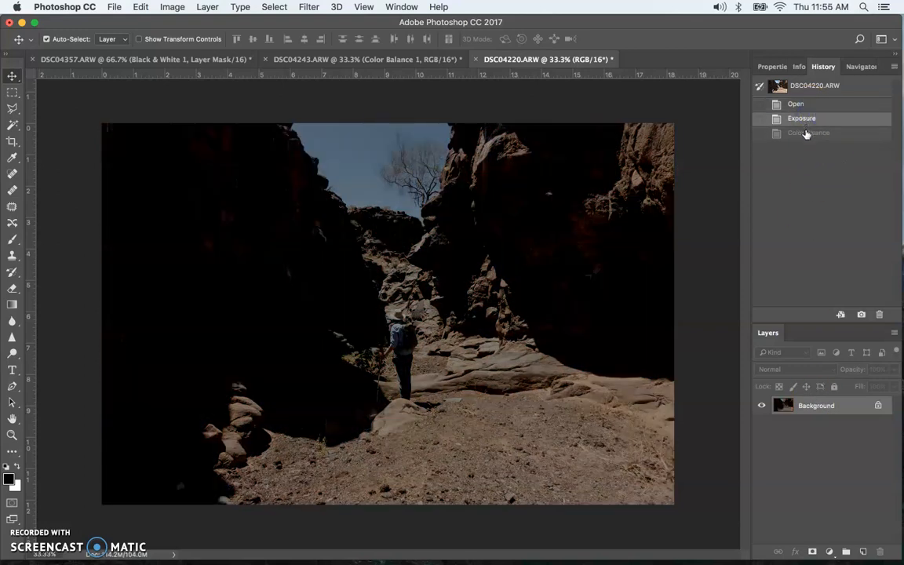
click(807, 104)
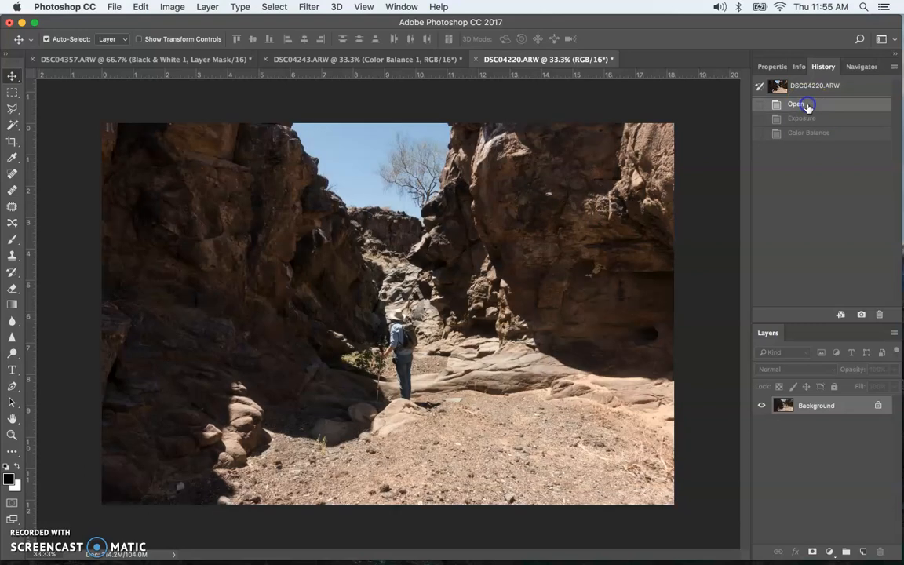
click(826, 132)
click(824, 119)
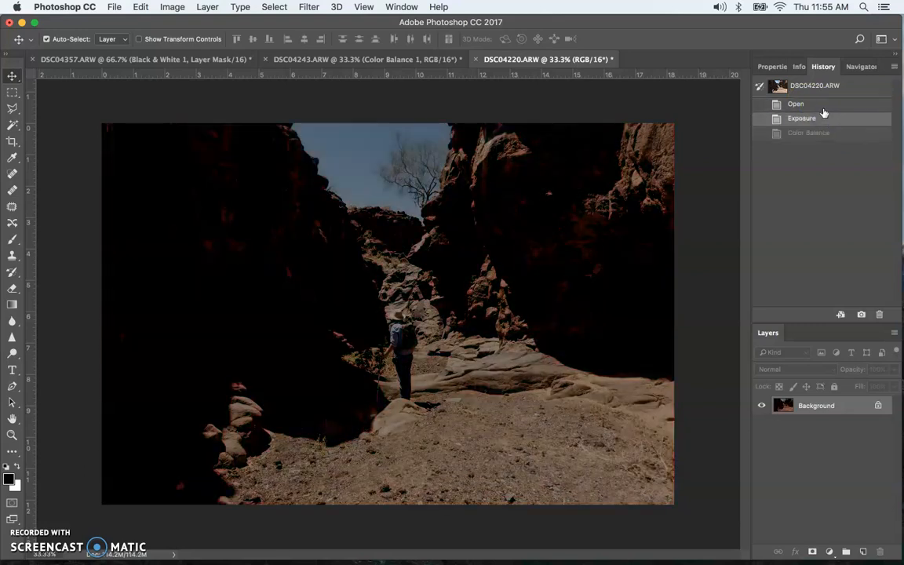
click(824, 108)
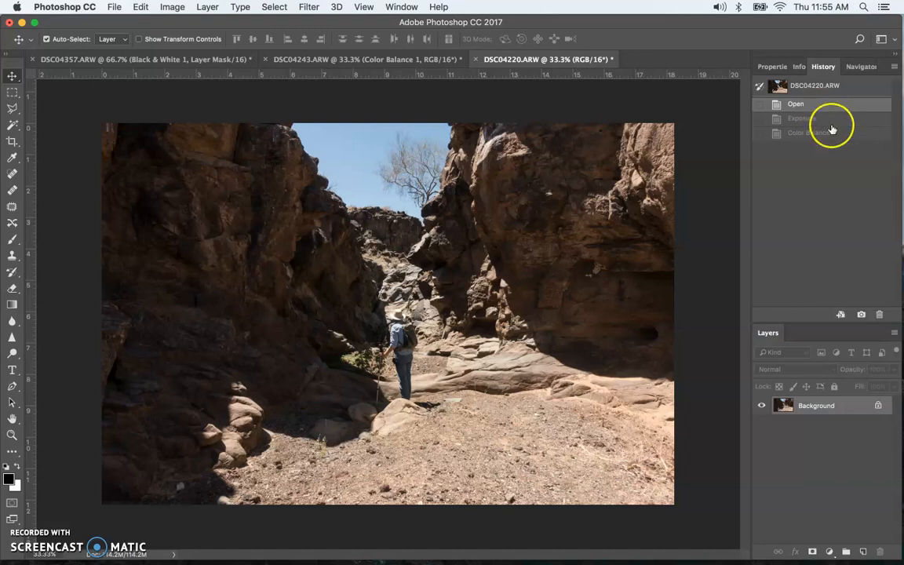
- Add an Exposure adjustment layer and set its exposure to -1.60 and offset to -0.1354
click(208, 8)
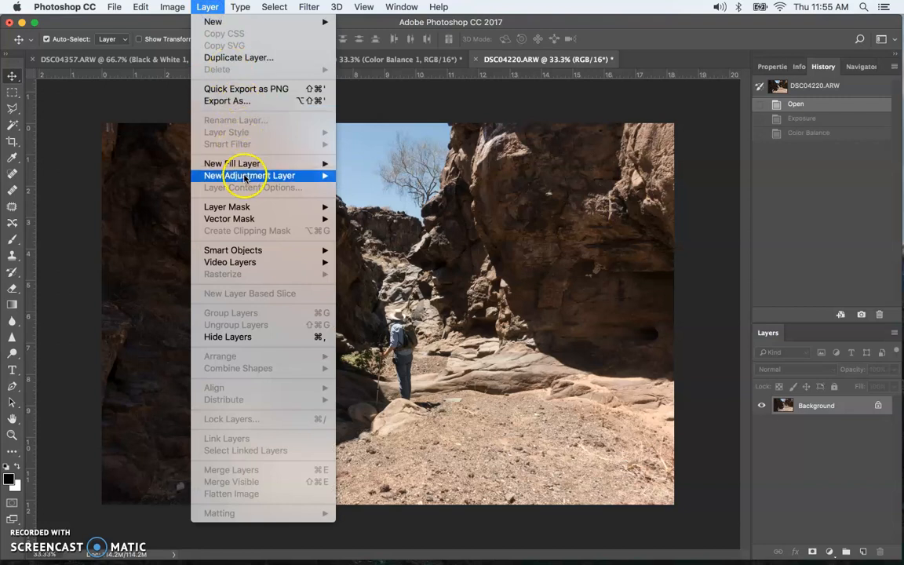
mouse_move(240, 175)
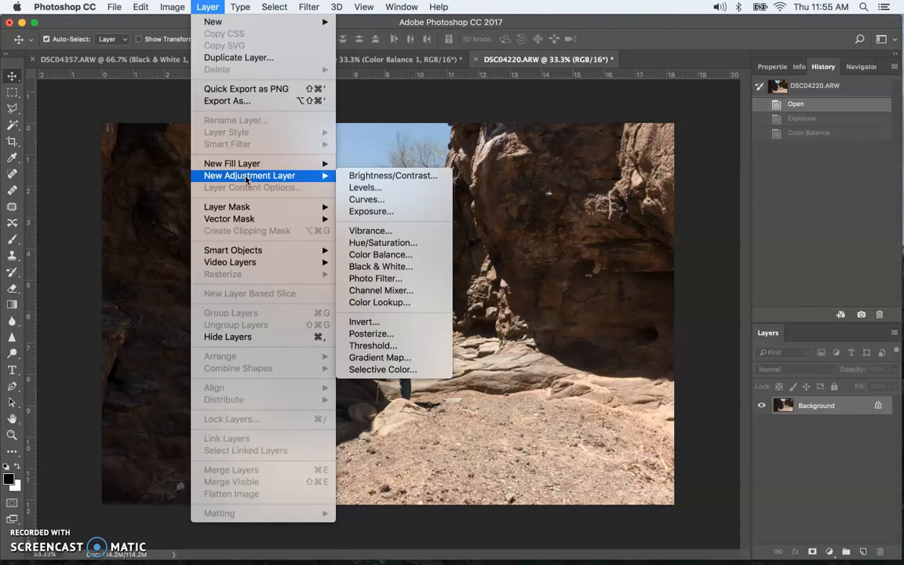
click(363, 212)
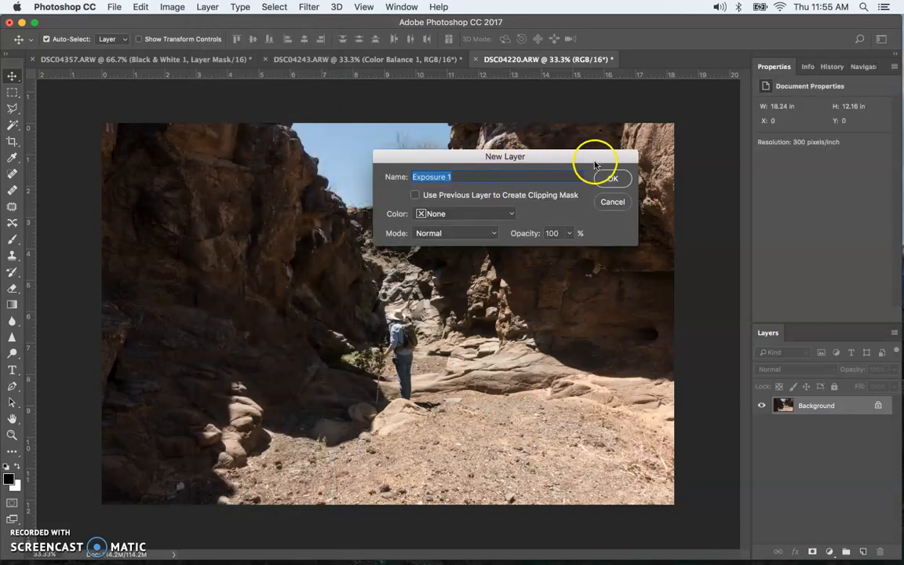
click(613, 178)
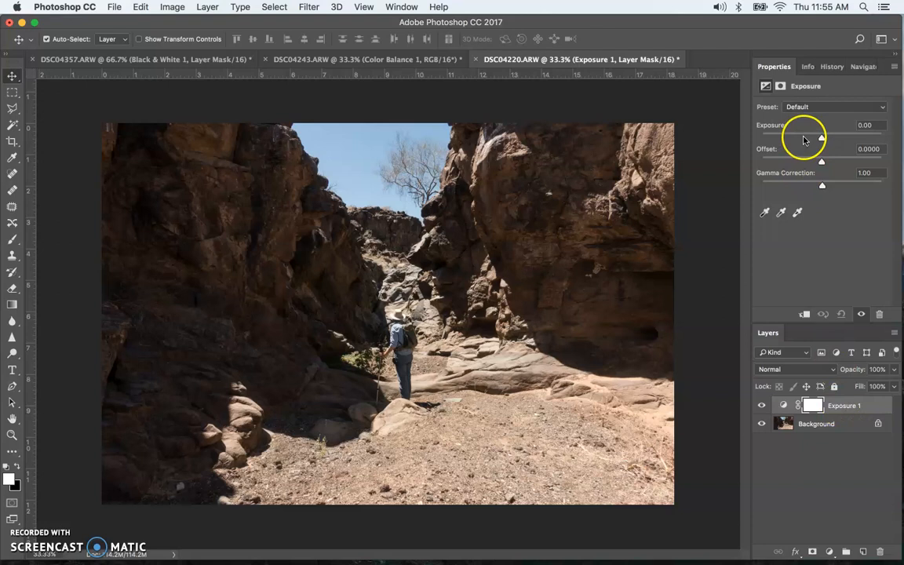
drag(821, 138, 805, 167)
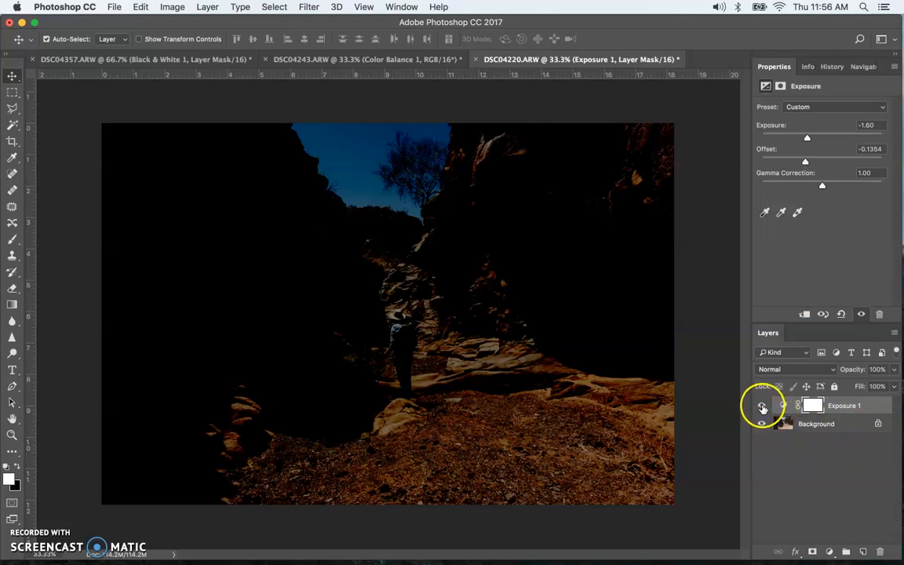
- Toggle the Exposure 1 layer's visibility off and on, then delete the layer
click(761, 406)
click(762, 406)
drag(838, 407, 876, 550)
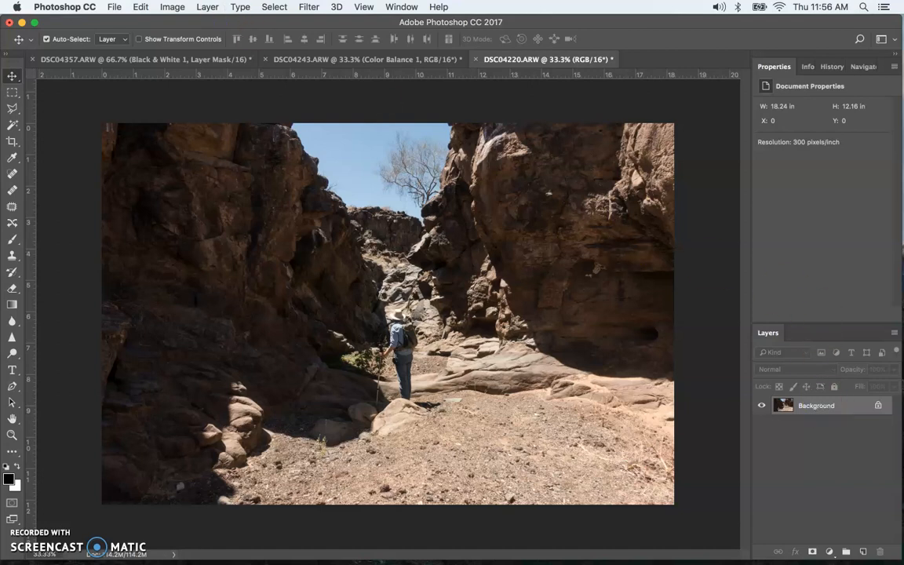
click(172, 7)
mouse_move(191, 45)
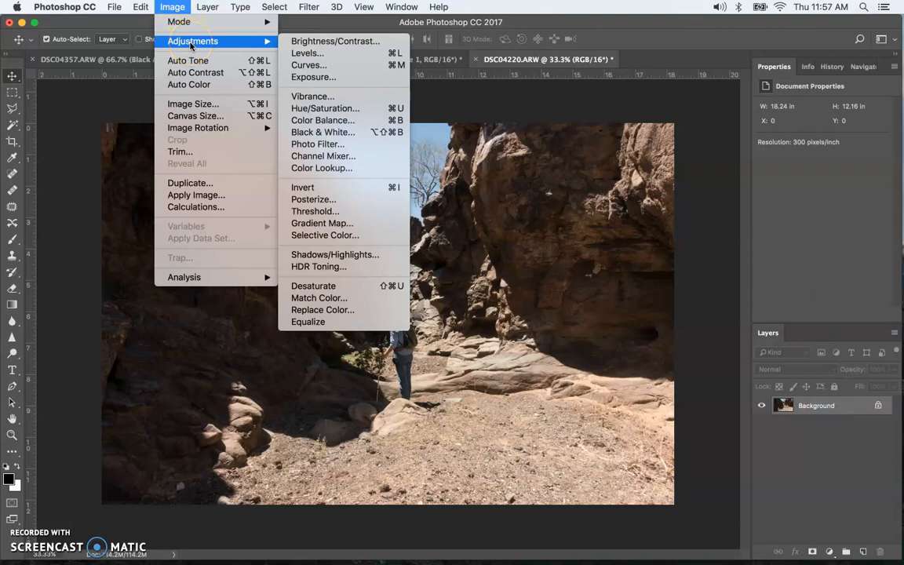
click(201, 10)
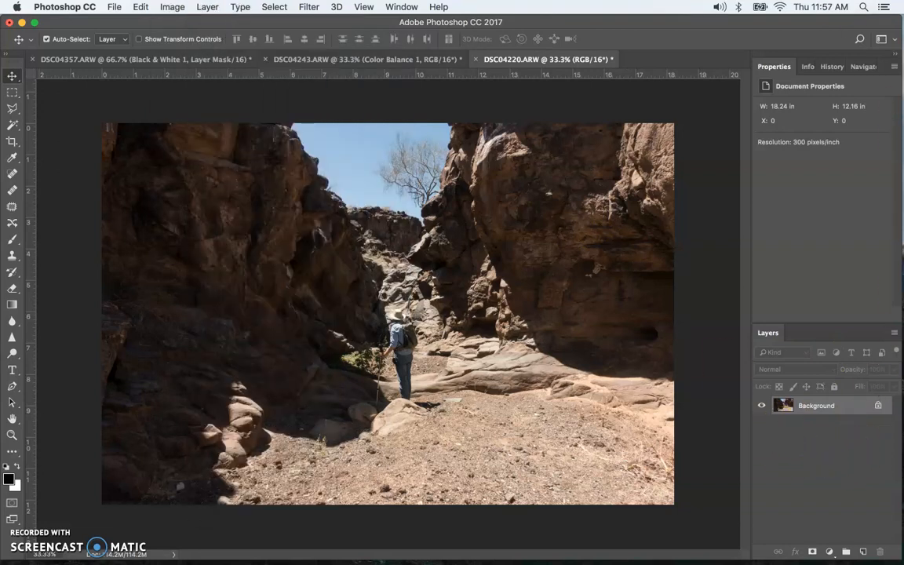
- Add a Curves adjustment layer named Curves 1
click(207, 7)
mouse_move(276, 177)
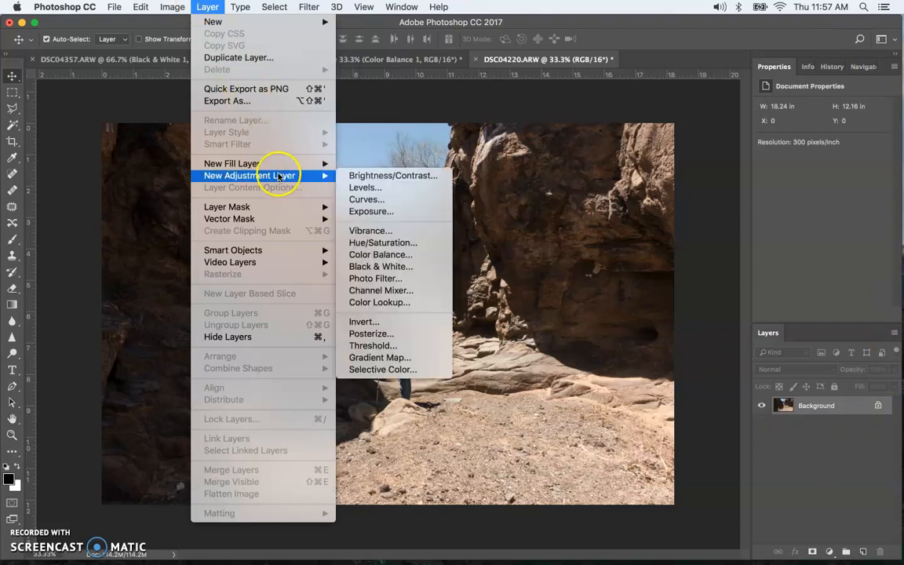
click(368, 199)
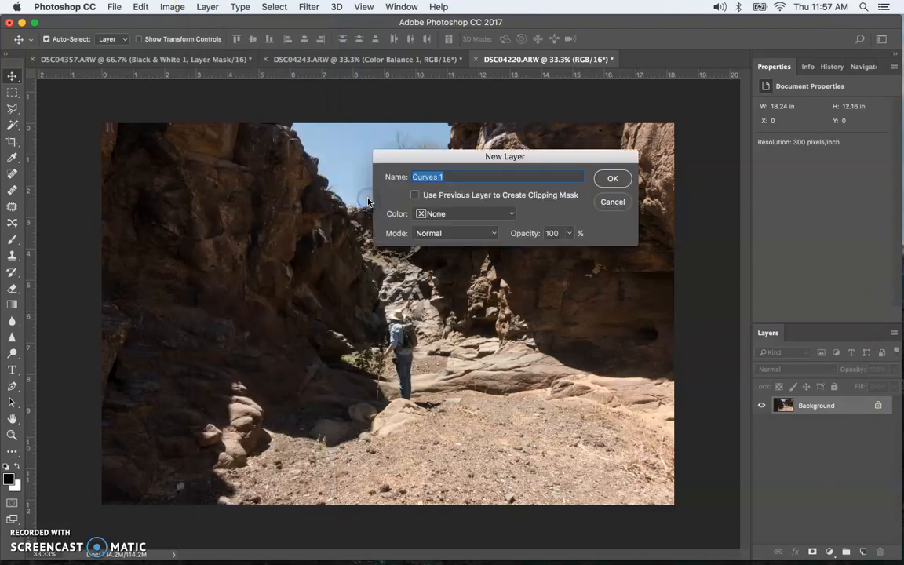
click(613, 178)
- Add a Hue/Saturation adjustment layer above Curves 1, keeping the default name Hue/Saturation 1
click(208, 7)
click(207, 7)
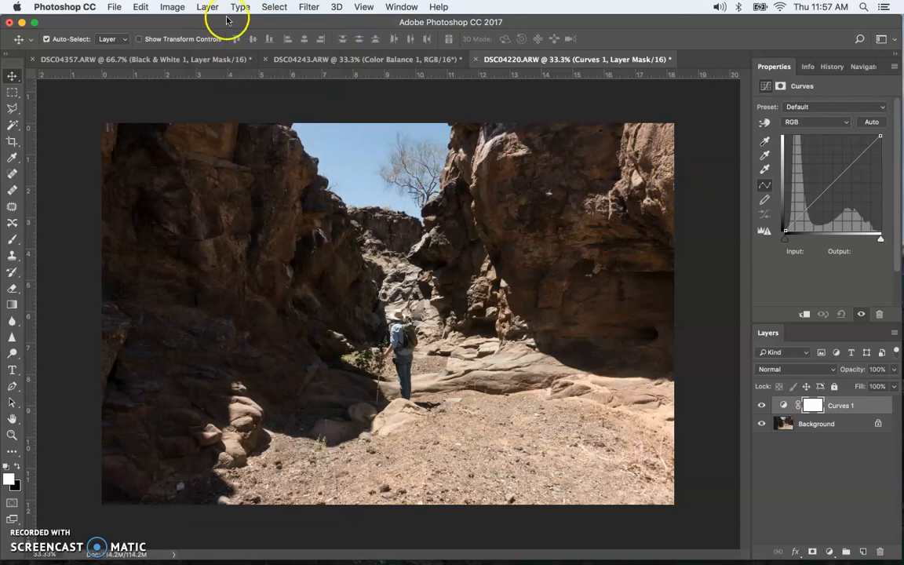
click(208, 7)
mouse_move(224, 176)
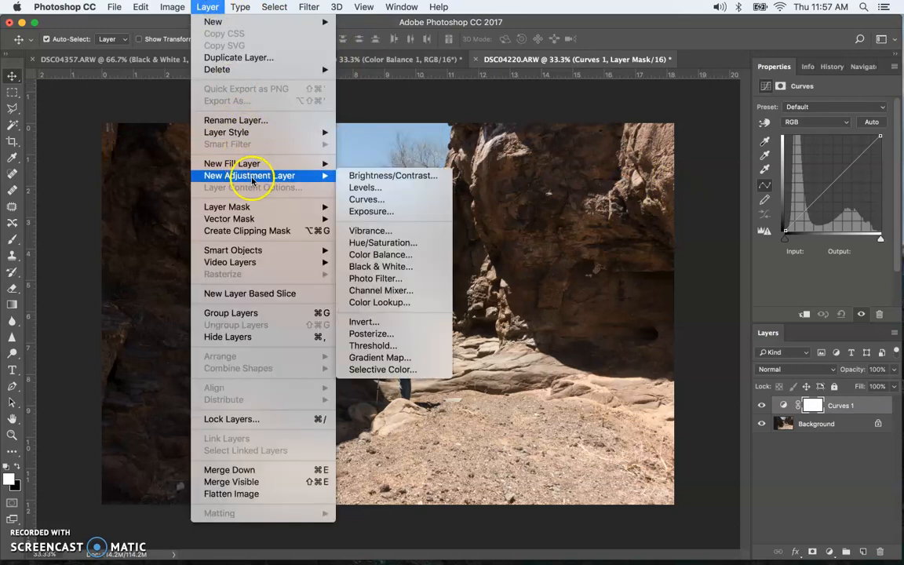
click(381, 242)
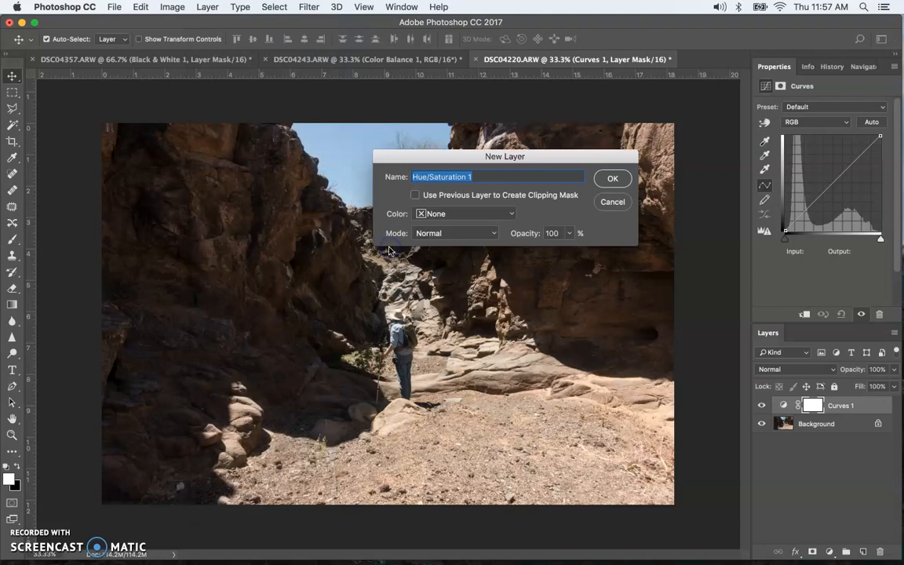
click(609, 184)
- Add a Brightness/Contrast adjustment layer and set brightness to 100 and contrast to 39
click(207, 7)
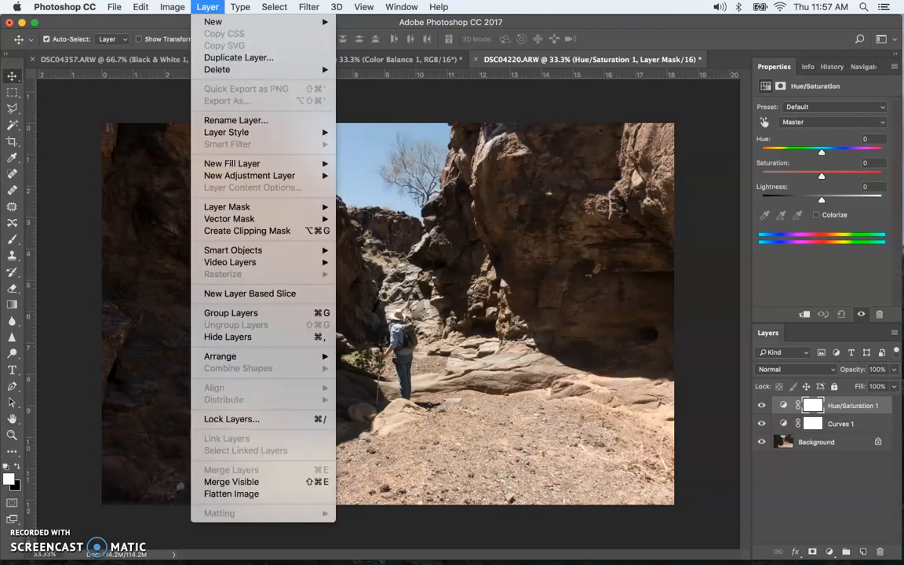
mouse_move(252, 176)
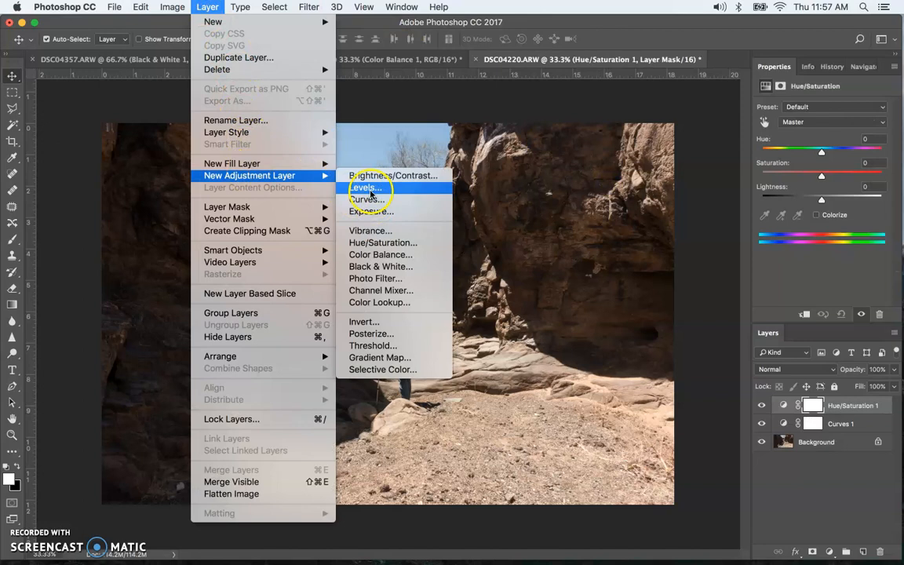
click(355, 175)
click(612, 179)
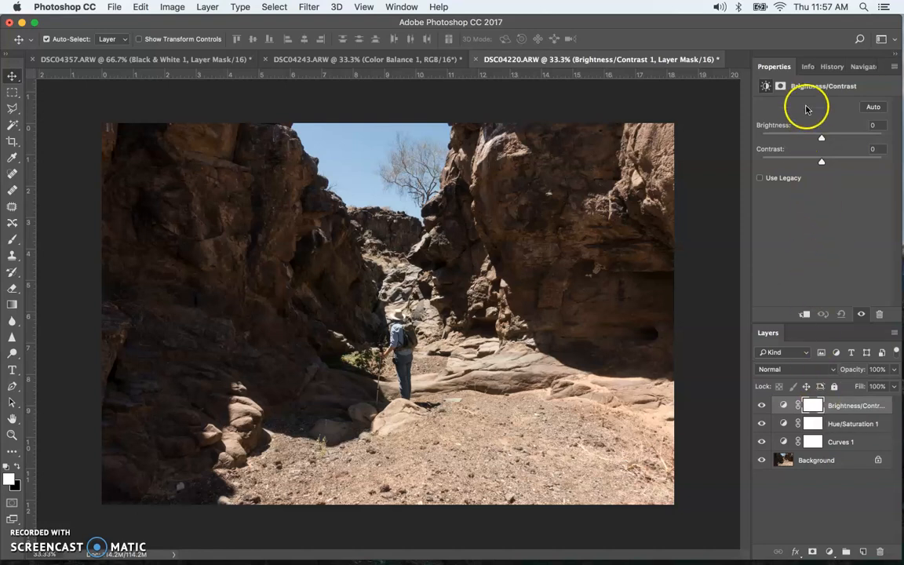
drag(822, 140, 862, 139)
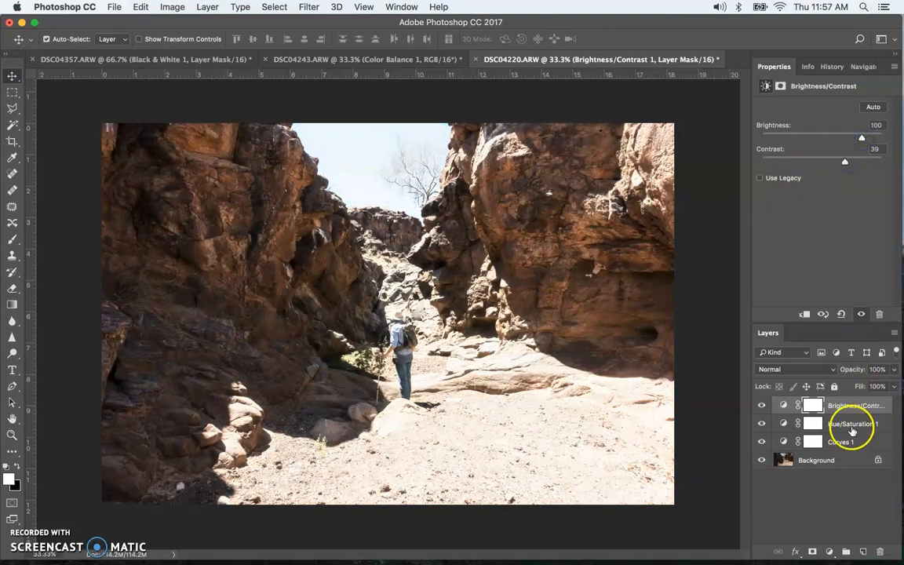
- Select Curves 1 and bend its RGB curve upward to about input 80, output 169 to brighten the image
click(850, 454)
drag(859, 157, 815, 168)
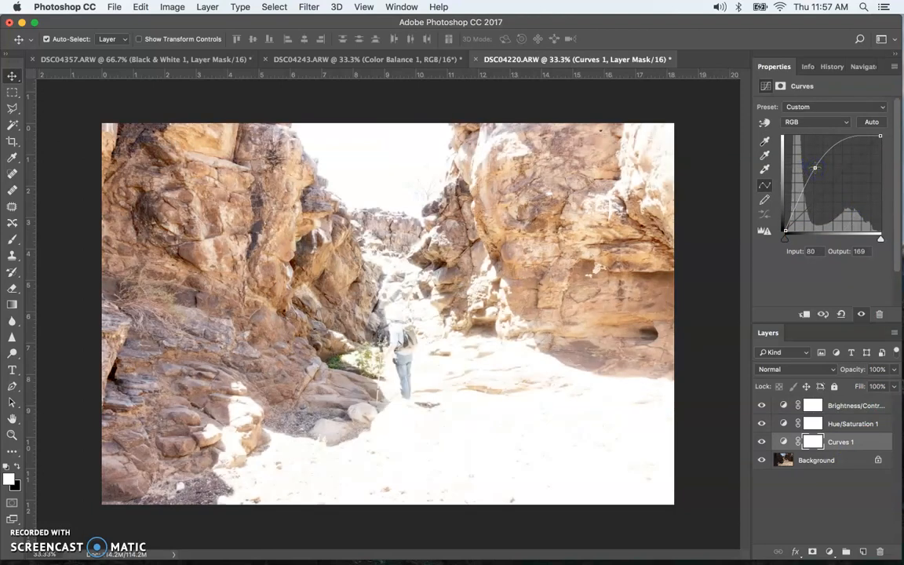
- Hide the Brightness/Contrast layer and toggle the Curves 1 layer's visibility off and on to compare
click(869, 410)
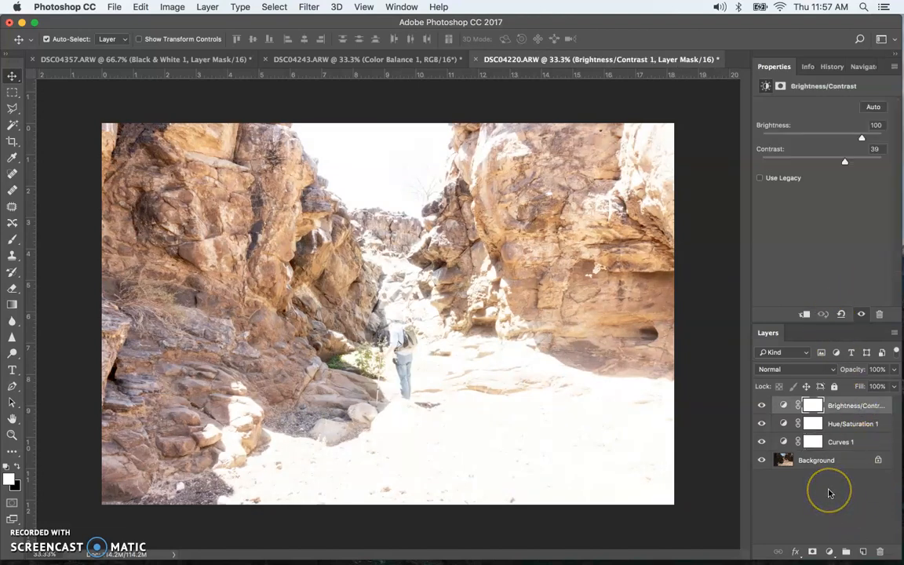
click(761, 406)
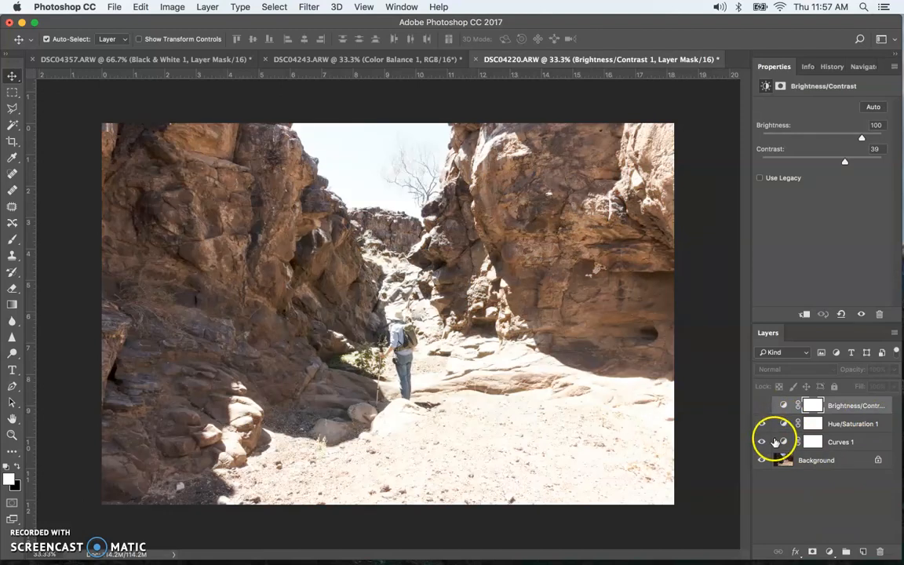
click(762, 442)
click(761, 442)
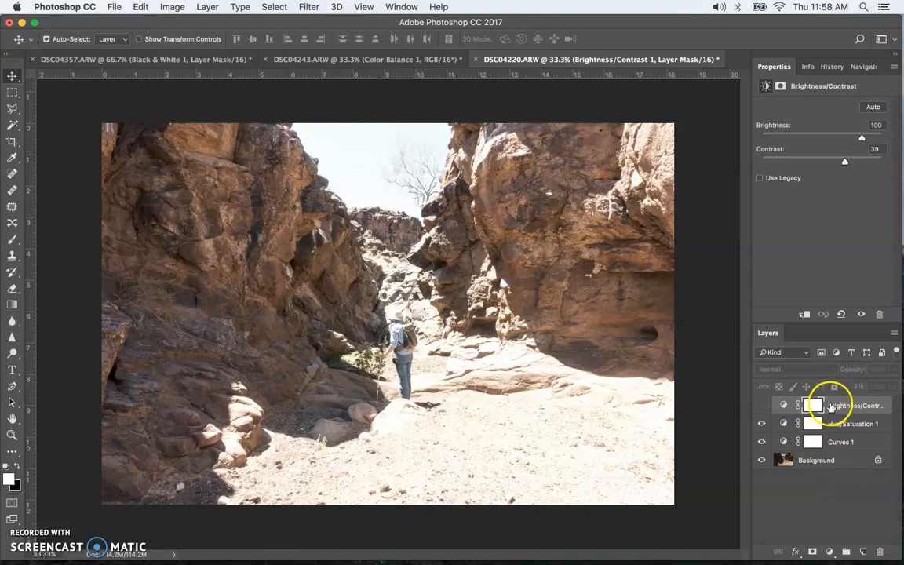
- Delete the Brightness/Contrast adjustment layer
click(843, 443)
click(847, 407)
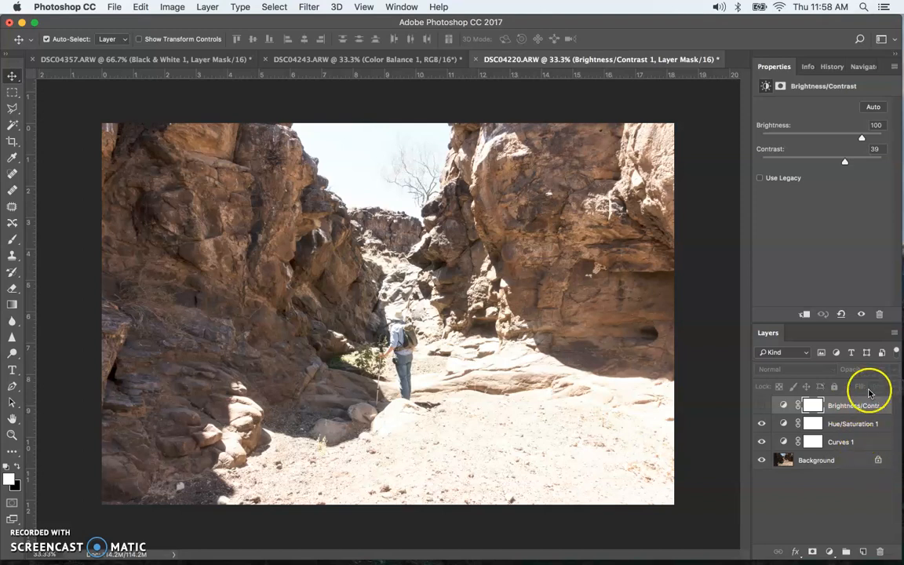
click(766, 406)
drag(851, 405, 879, 553)
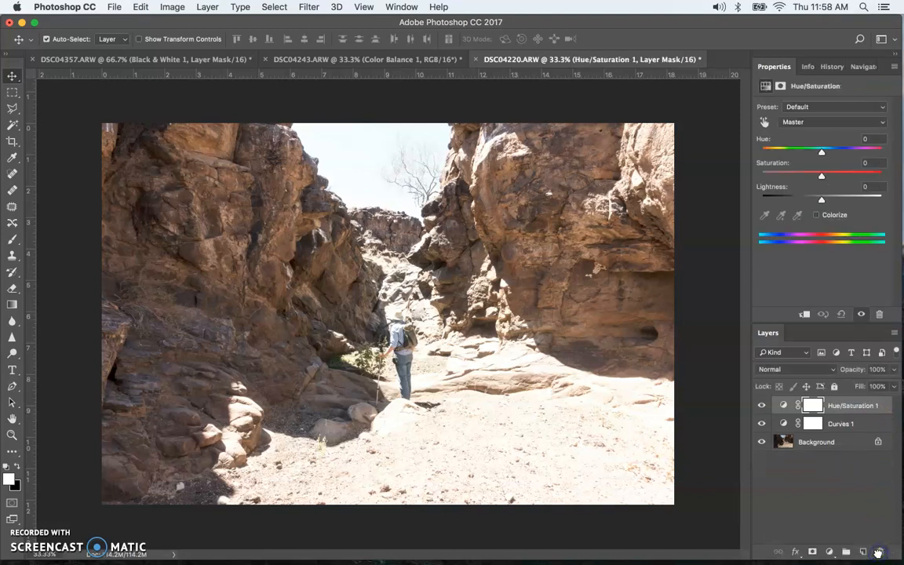
click(207, 7)
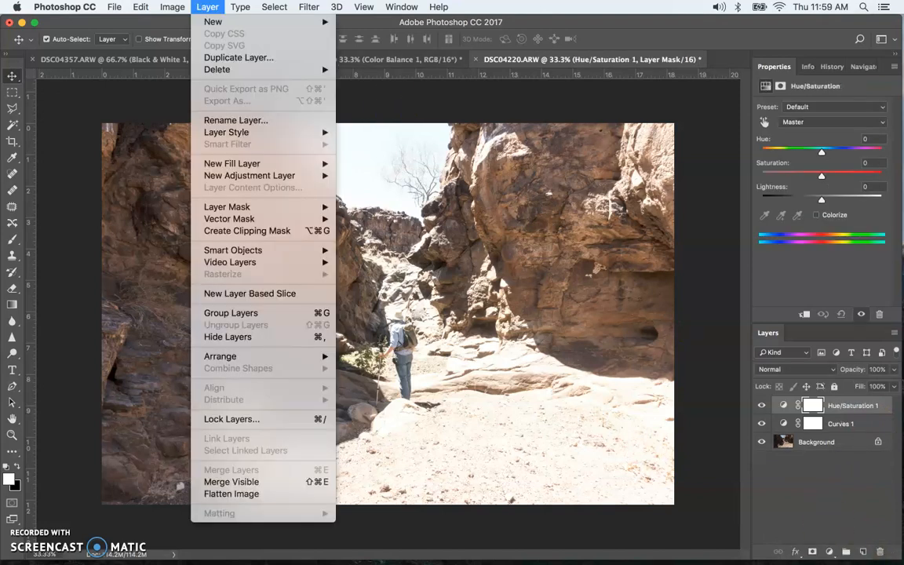
mouse_move(268, 180)
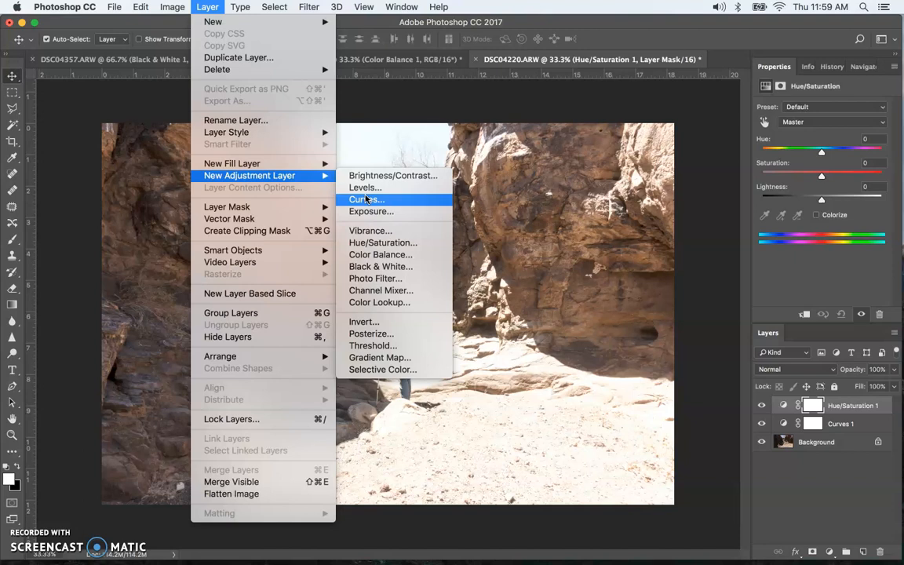
click(367, 179)
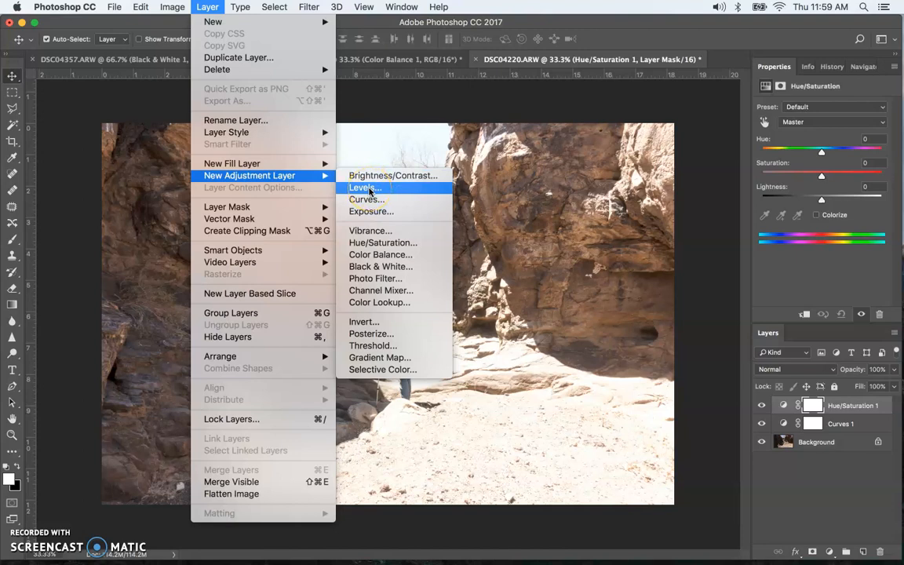
click(371, 190)
click(364, 203)
click(366, 177)
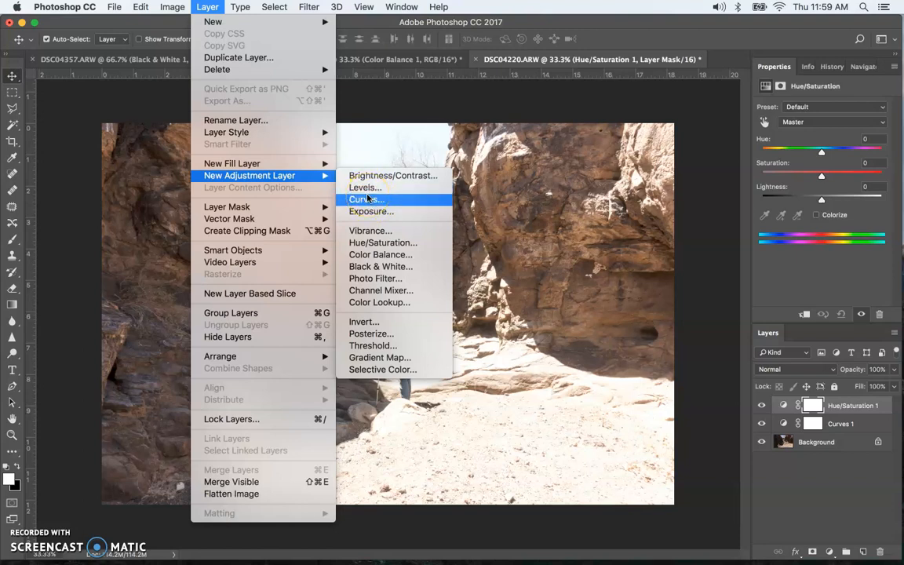
mouse_move(302, 163)
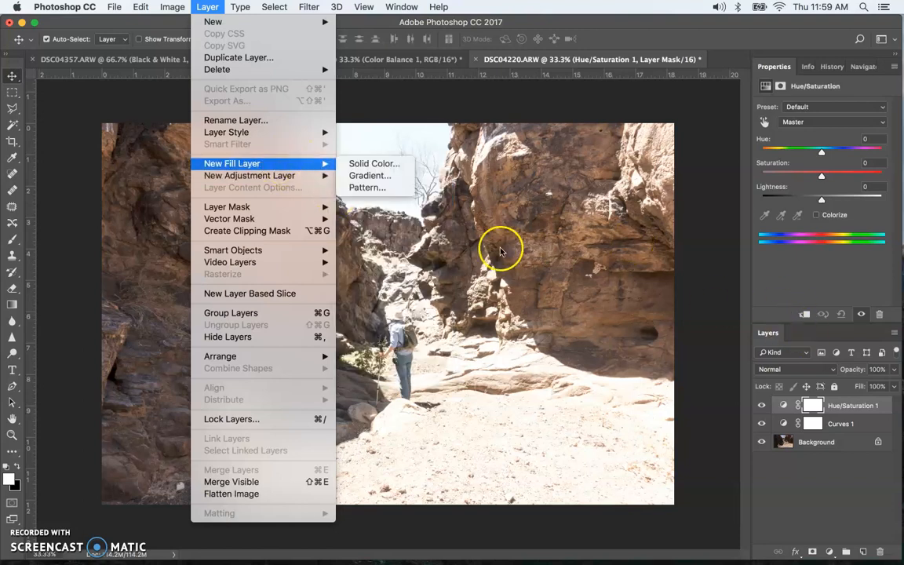
click(832, 425)
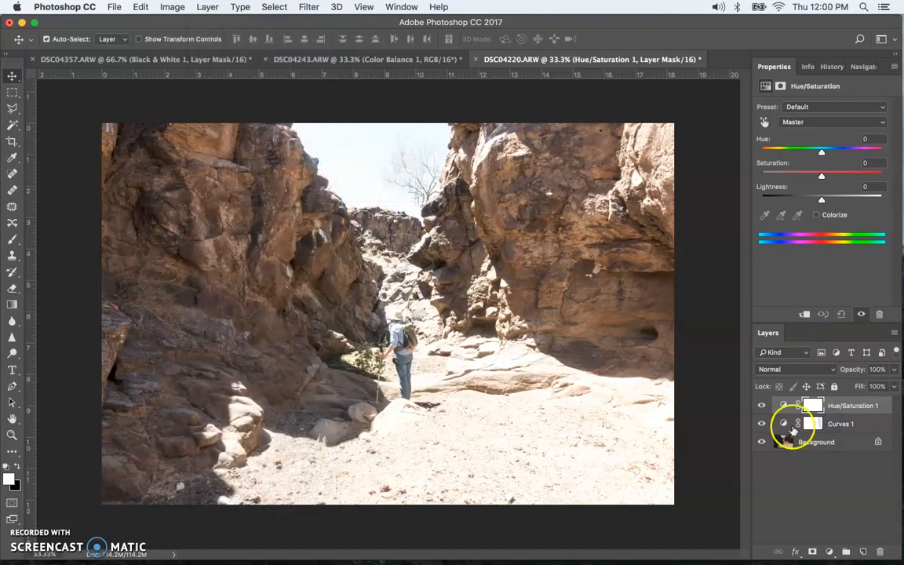
click(793, 427)
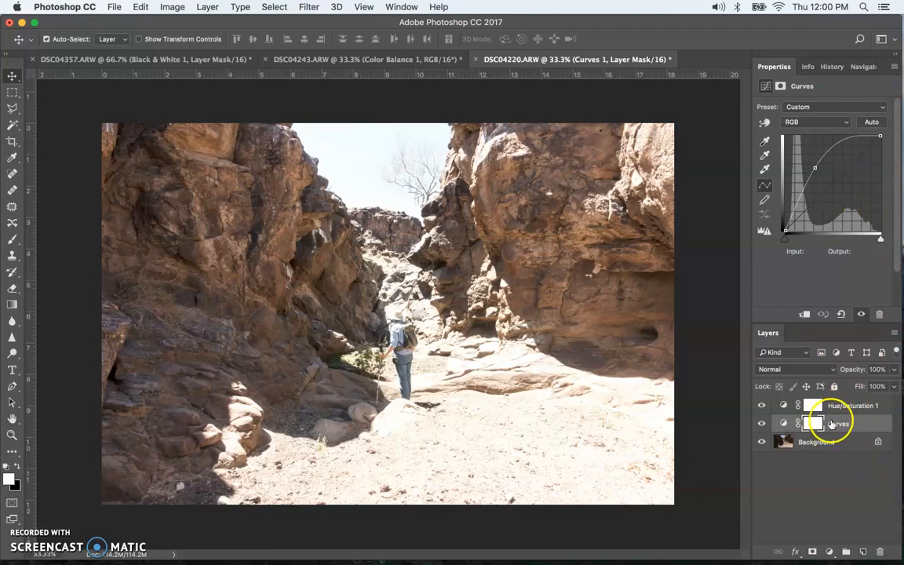
mouse_move(844, 426)
mouse_down()
mouse_move(882, 528)
mouse_move(881, 554)
mouse_move(833, 431)
mouse_move(848, 428)
mouse_up()
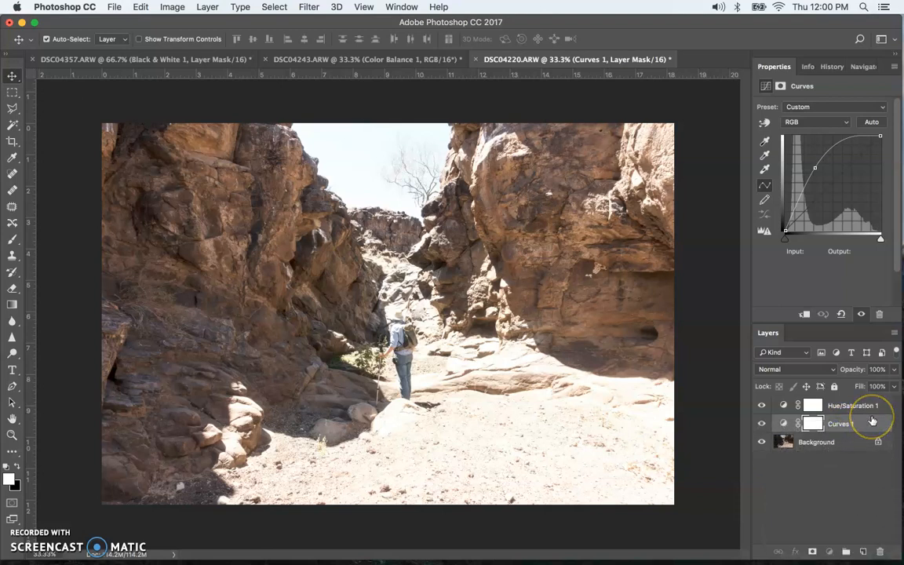
right_click(871, 423)
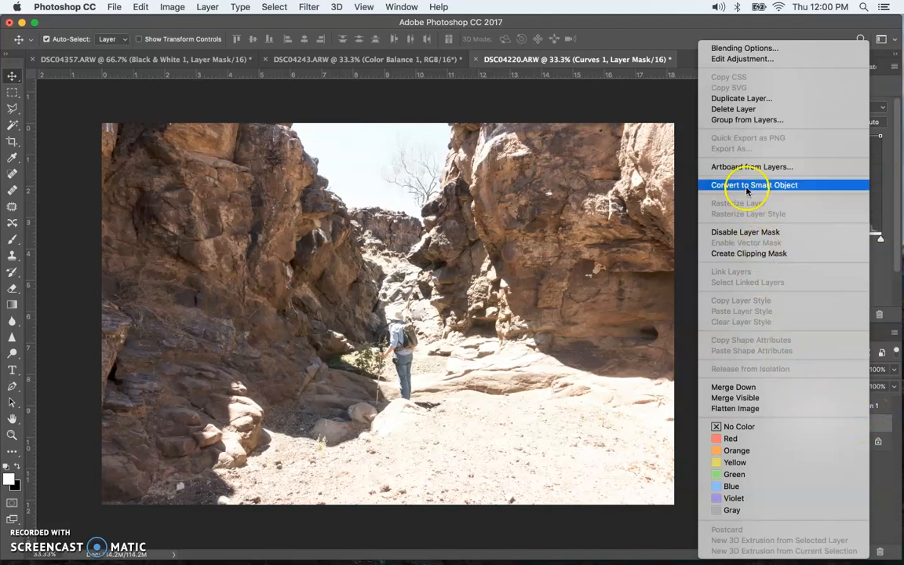
click(646, 111)
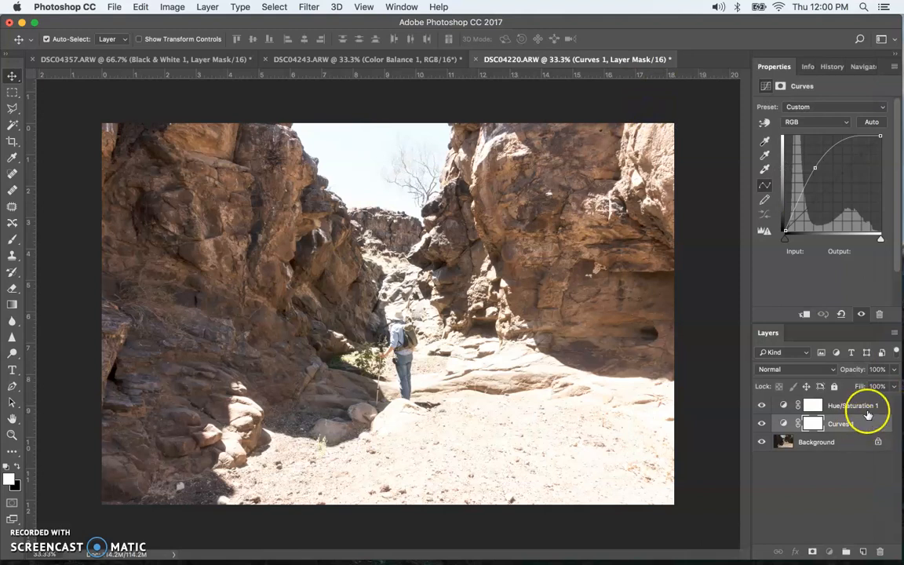
click(867, 407)
click(863, 424)
click(861, 407)
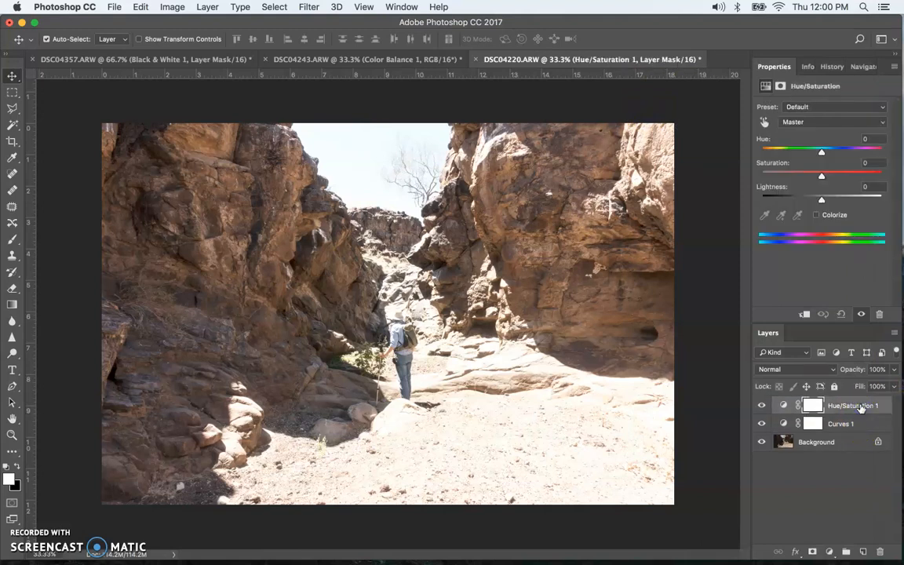
click(864, 425)
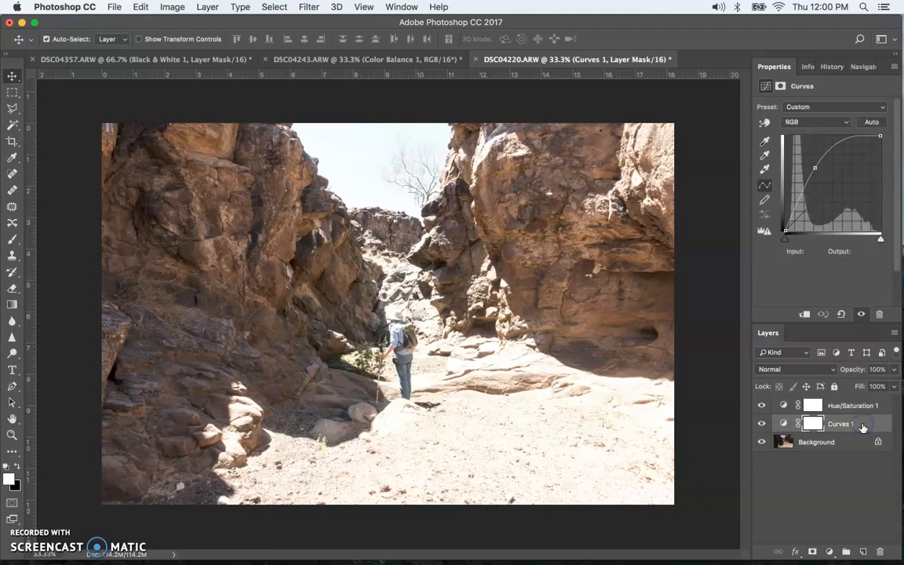
click(207, 7)
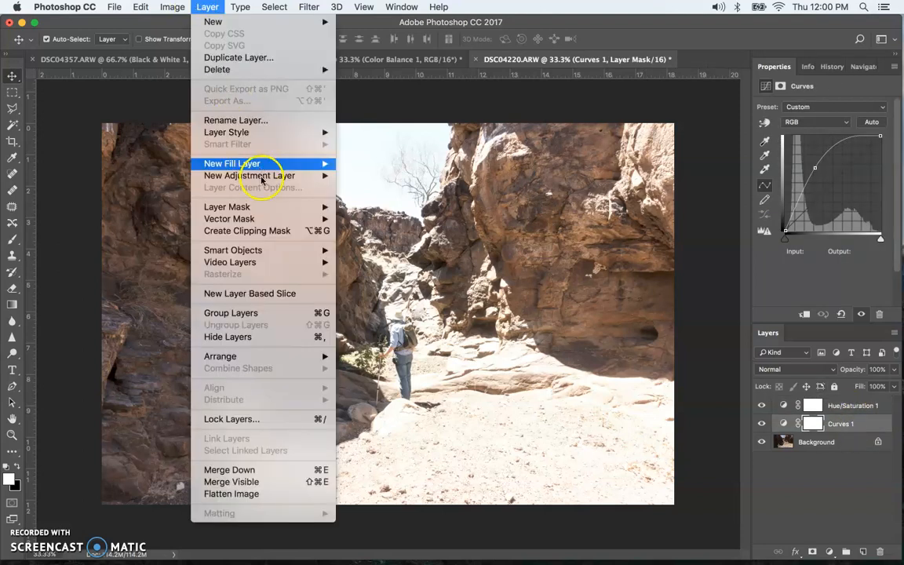
mouse_move(310, 176)
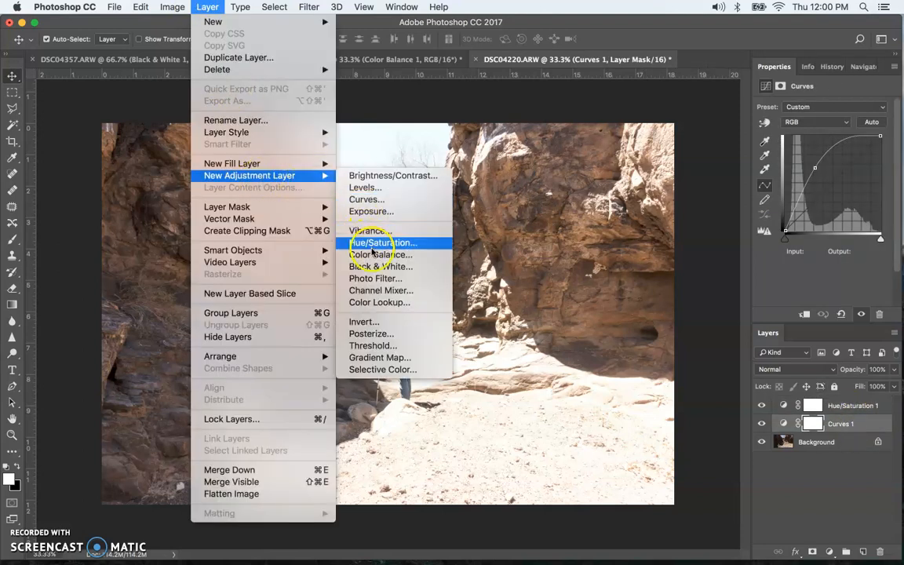
click(369, 242)
click(610, 202)
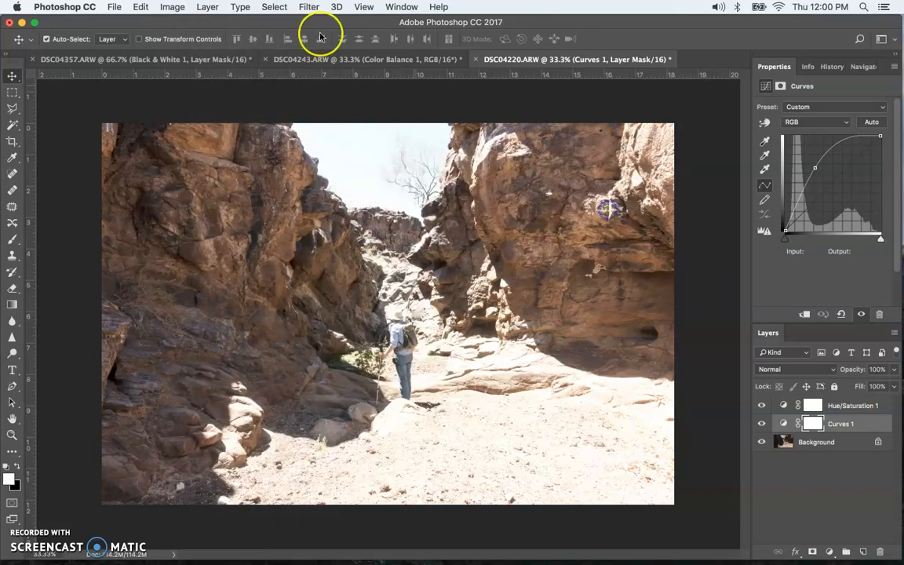
- Add a Photo Filter adjustment layer above Curves 1, keeping the default name Photo Filter 1
click(208, 7)
mouse_move(261, 178)
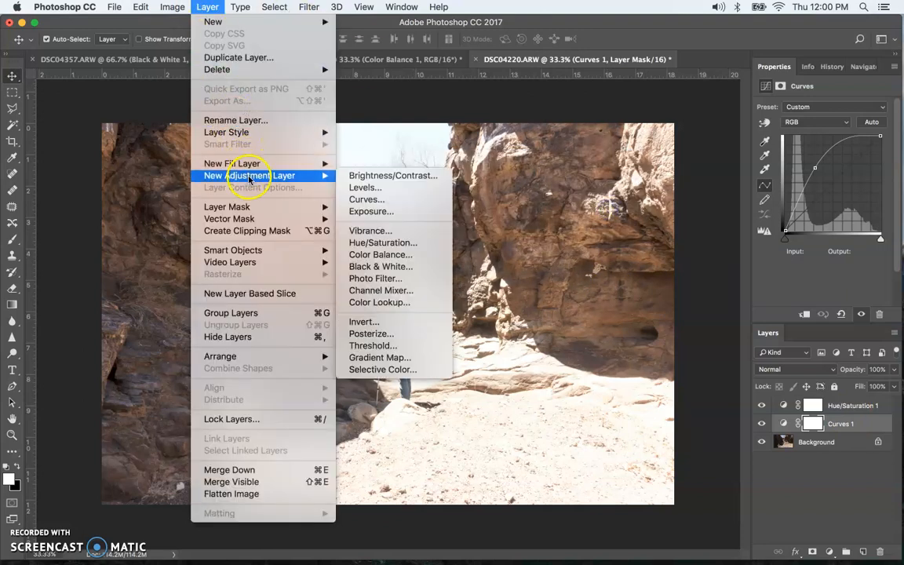
click(400, 278)
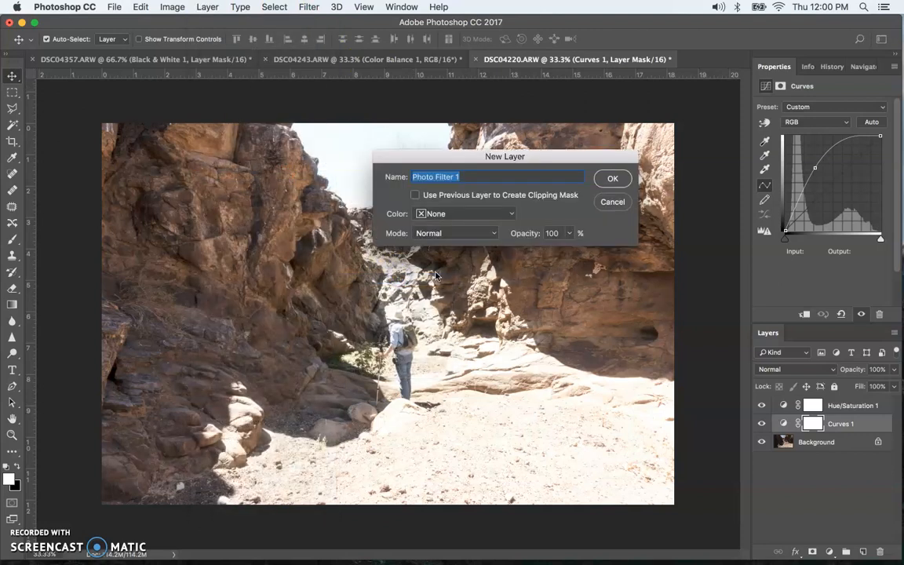
click(614, 183)
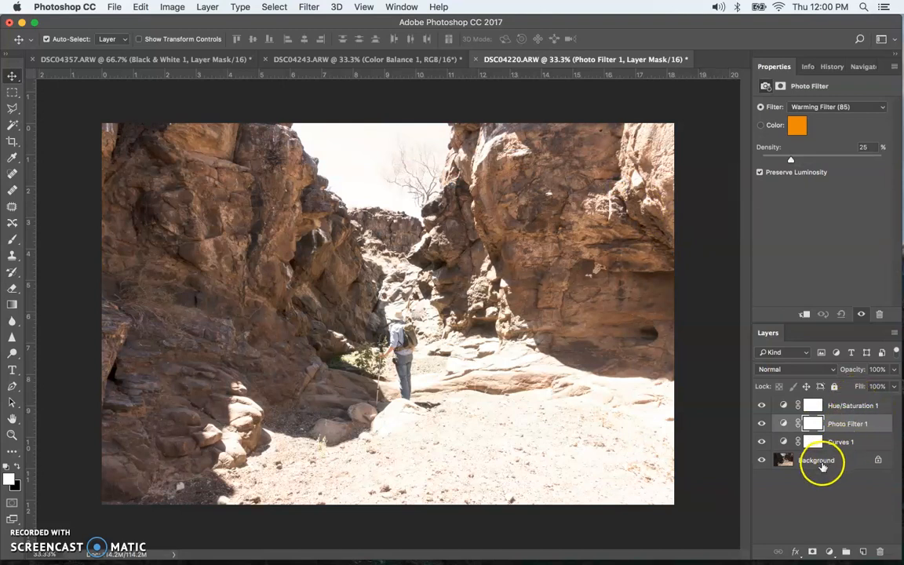
- Move the Photo Filter 1 layer to the top of the layer stack, then delete it
drag(809, 424, 832, 402)
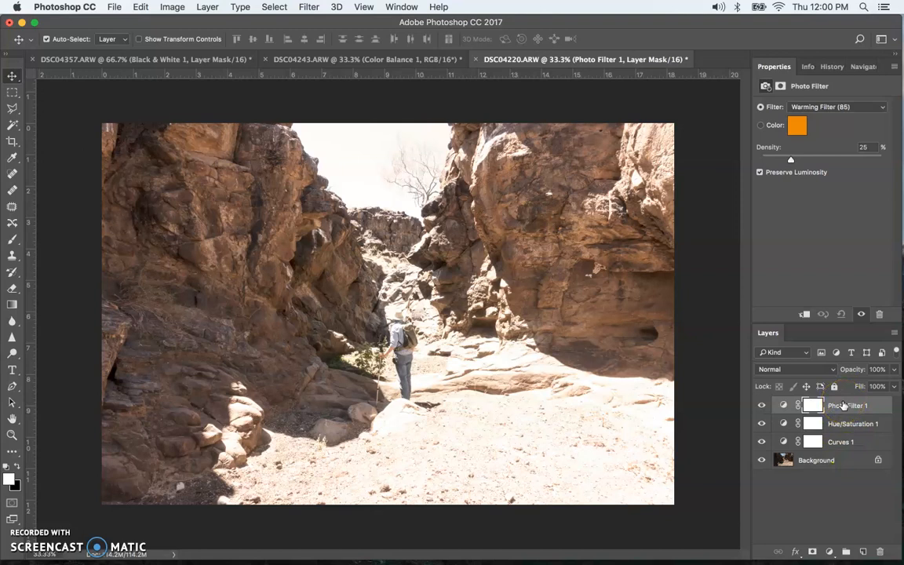
drag(852, 406, 880, 553)
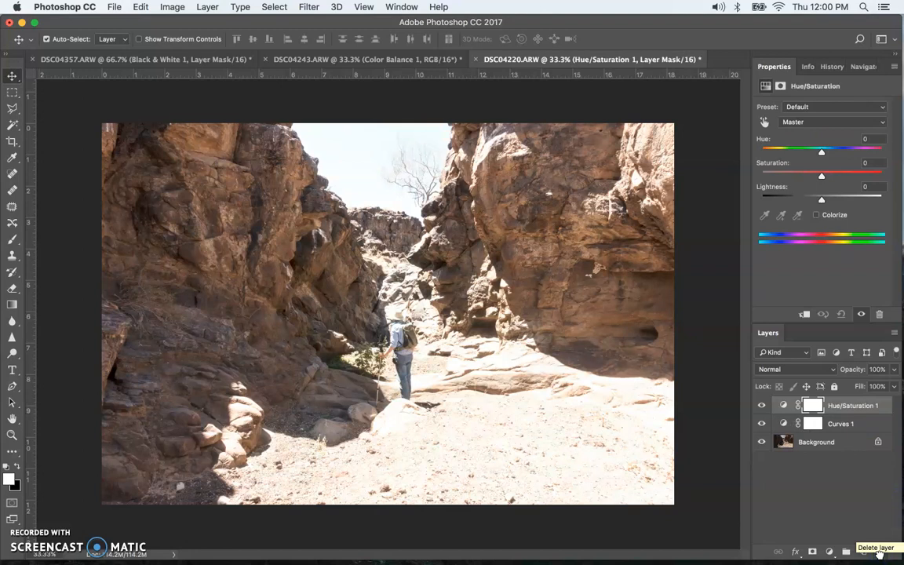
click(827, 409)
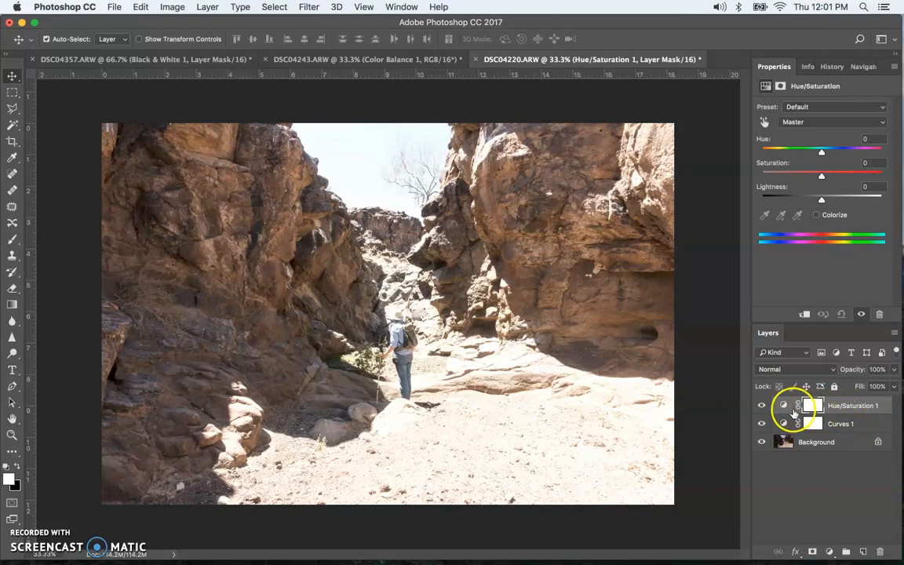
click(846, 424)
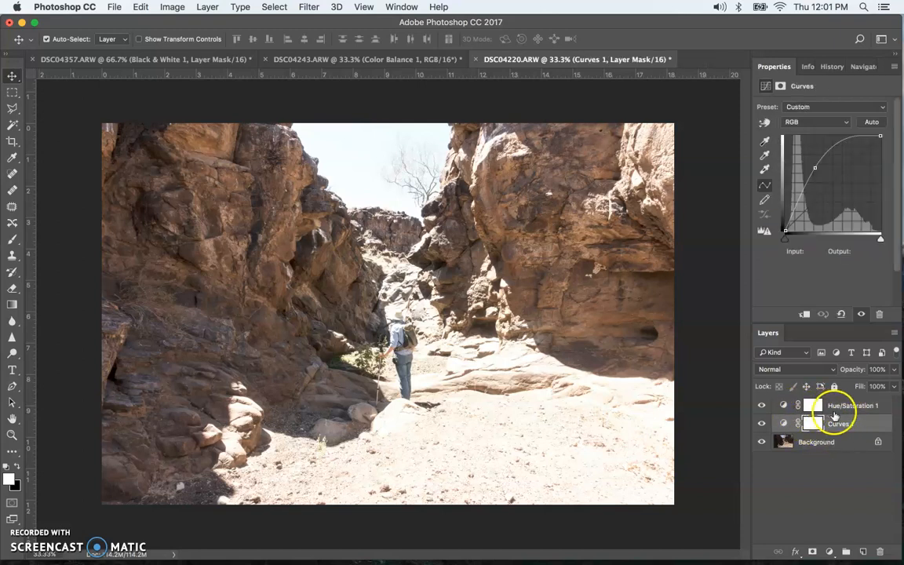
- Set the Hue/Saturation 1 layer's saturation to +66 and its hue to +144
click(844, 406)
click(813, 406)
click(813, 406)
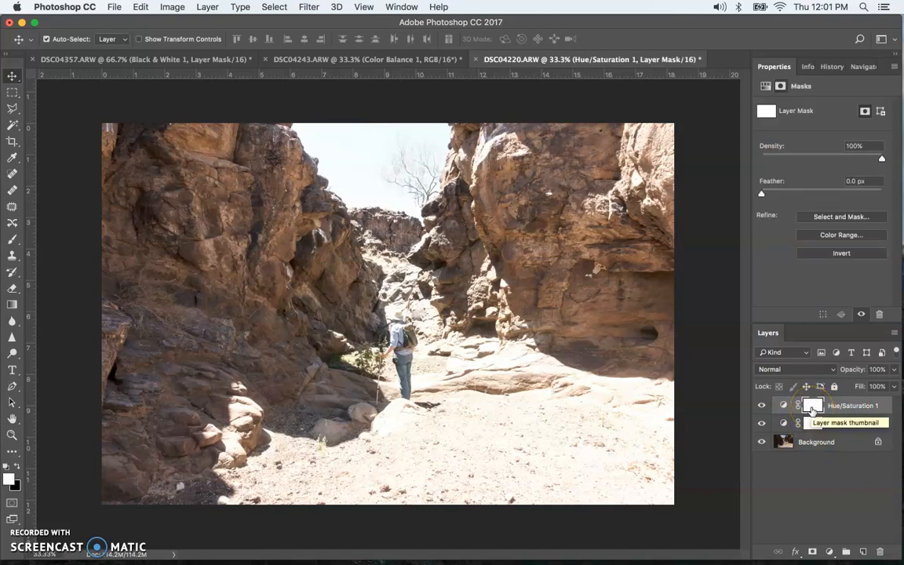
click(784, 407)
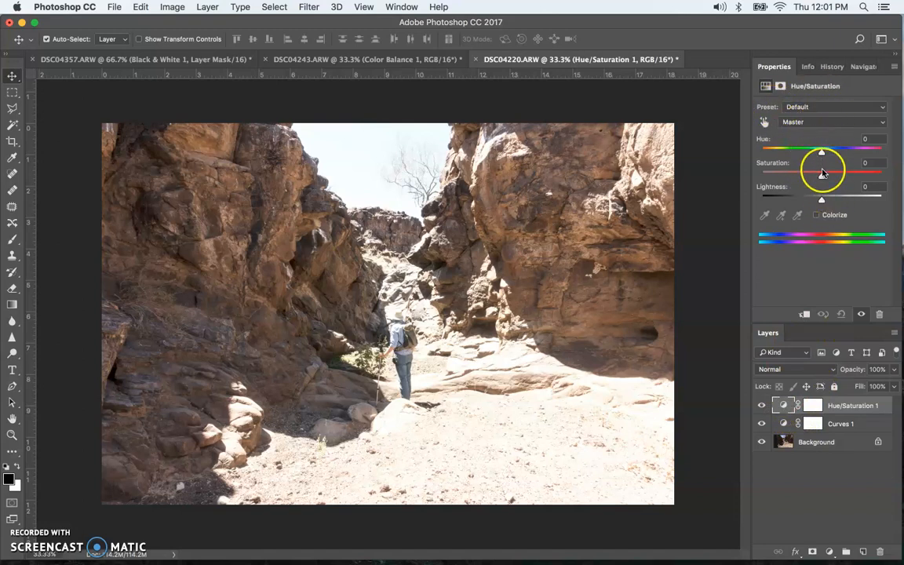
drag(823, 174, 862, 174)
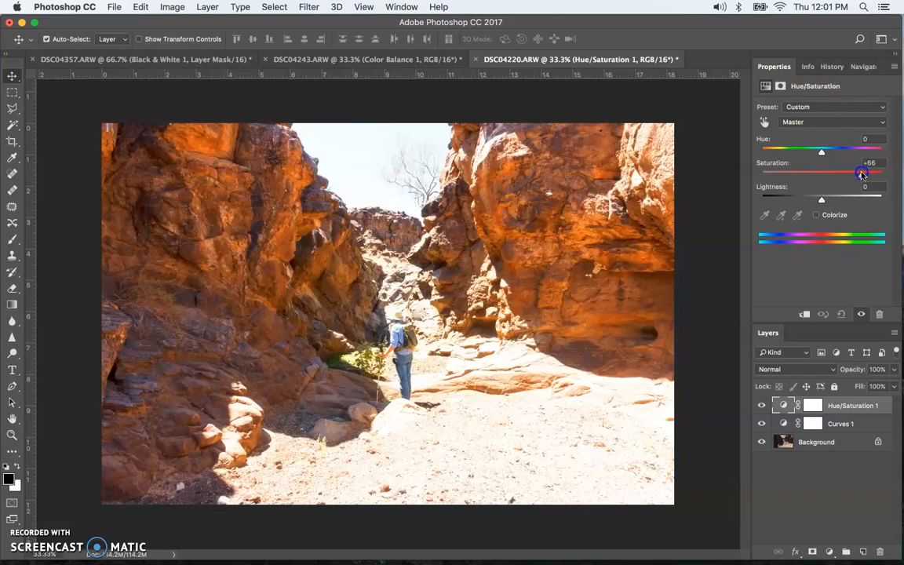
drag(822, 149, 875, 144)
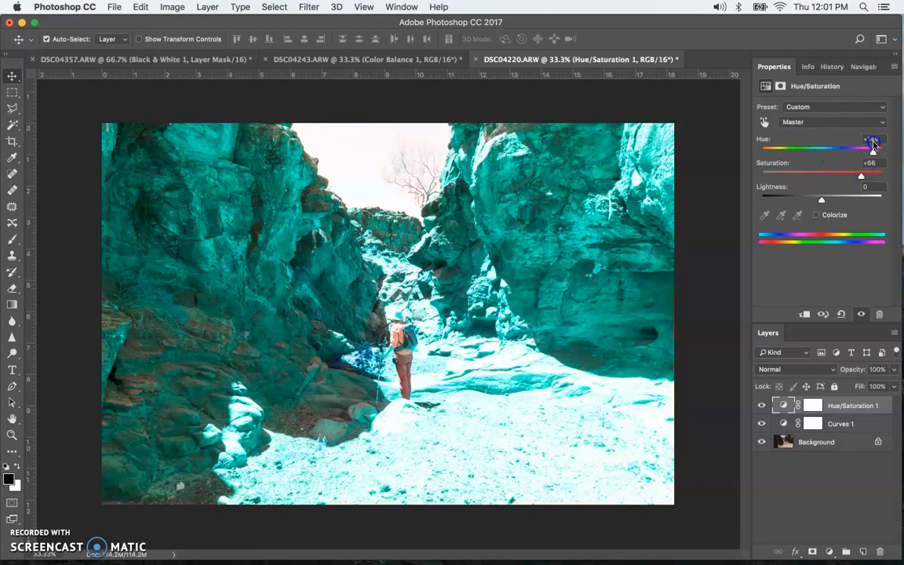
- Switch between the Hue/Saturation 1 layer's mask and adjustment properties, also browsing the Info, History and Navigator panels
click(809, 406)
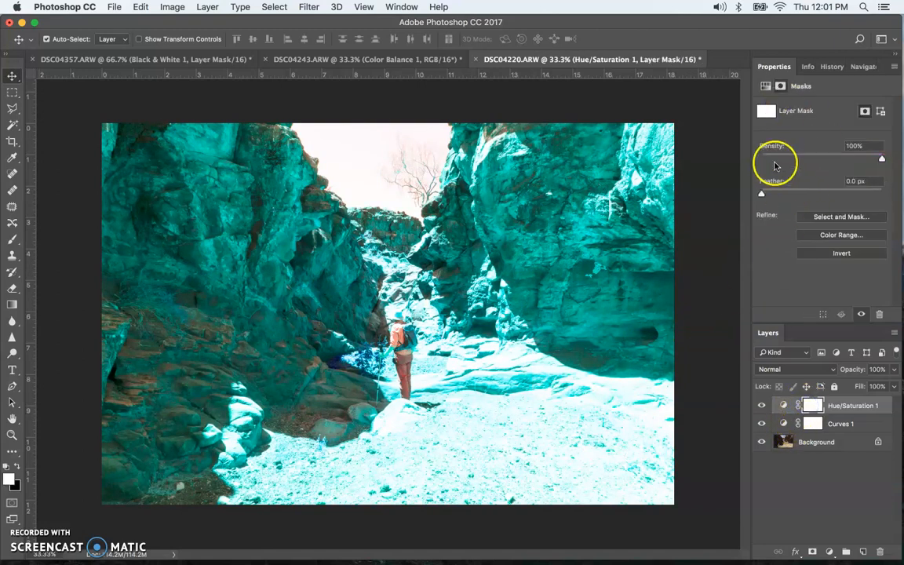
click(783, 405)
click(814, 403)
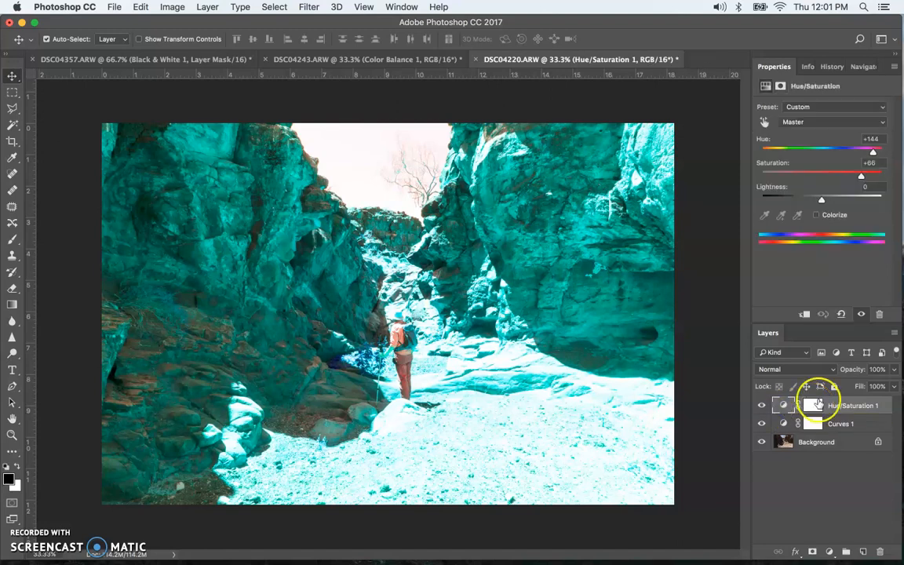
click(800, 66)
click(854, 67)
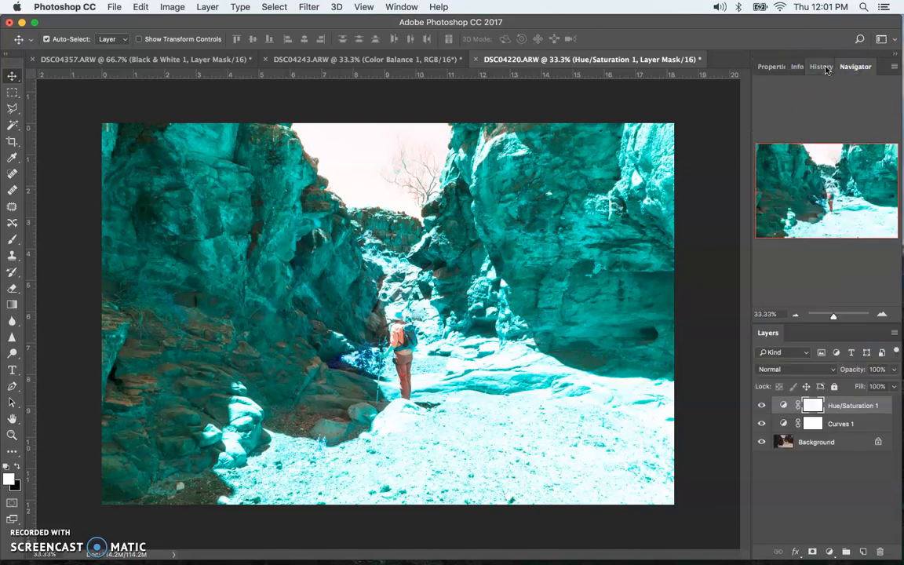
click(824, 67)
click(774, 67)
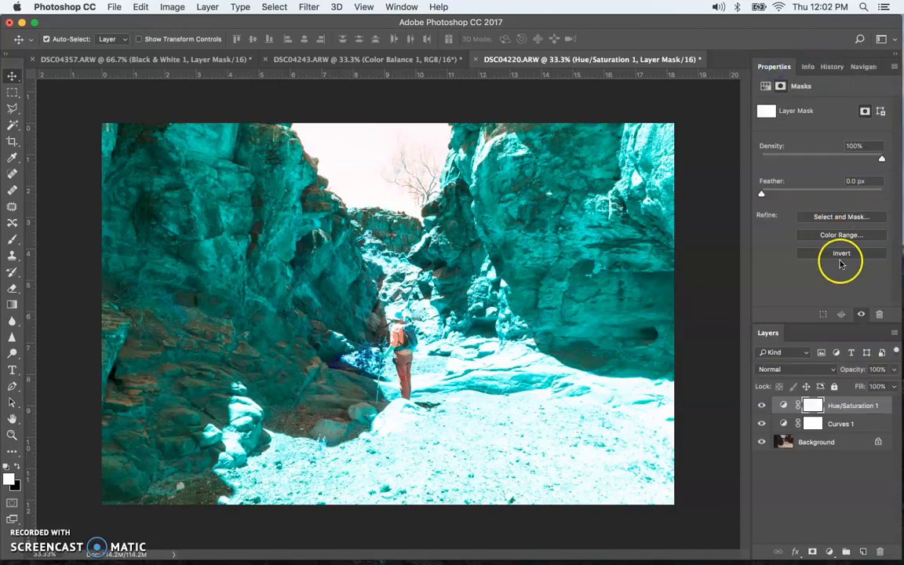
click(784, 405)
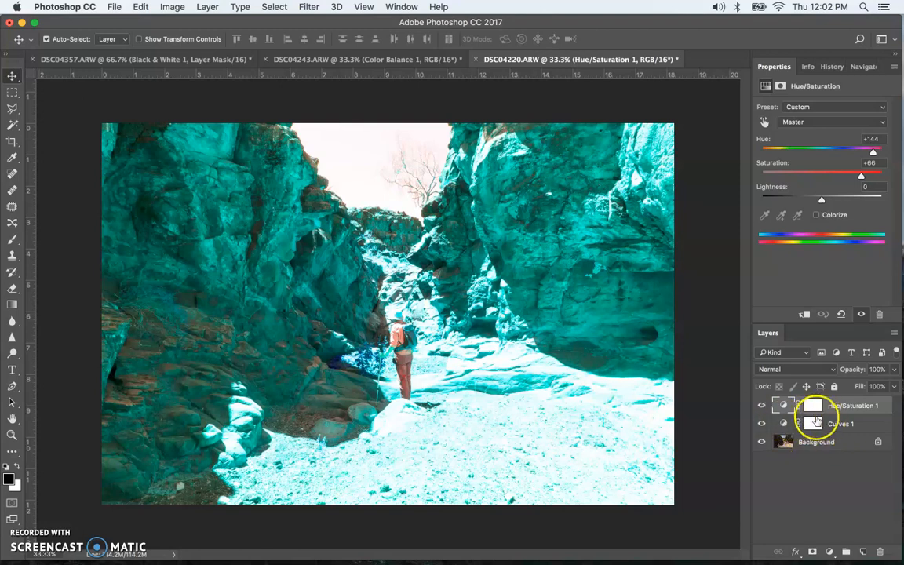
click(802, 405)
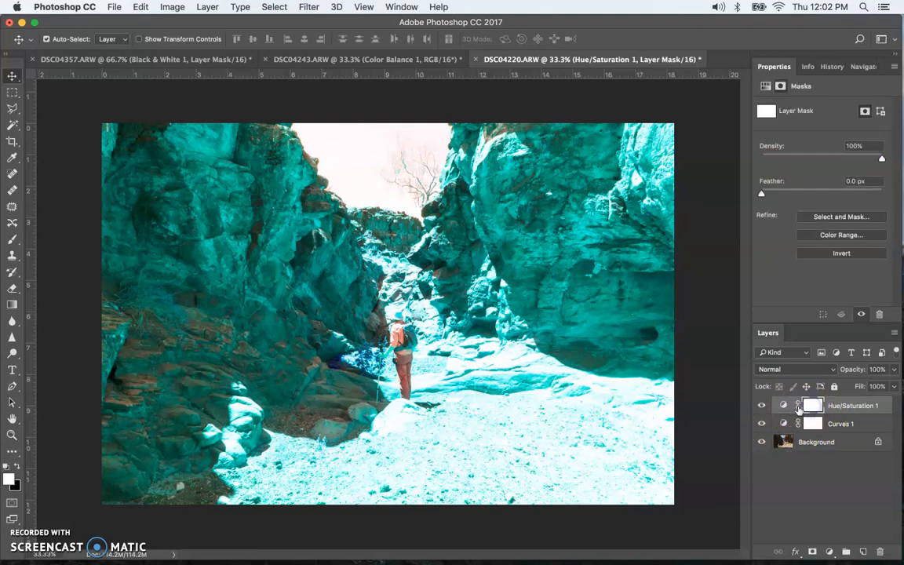
click(785, 406)
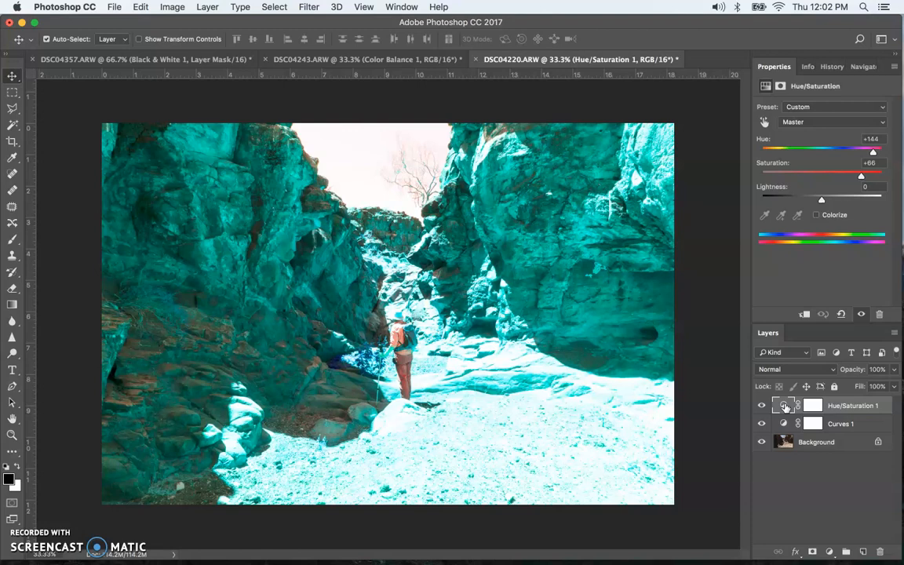